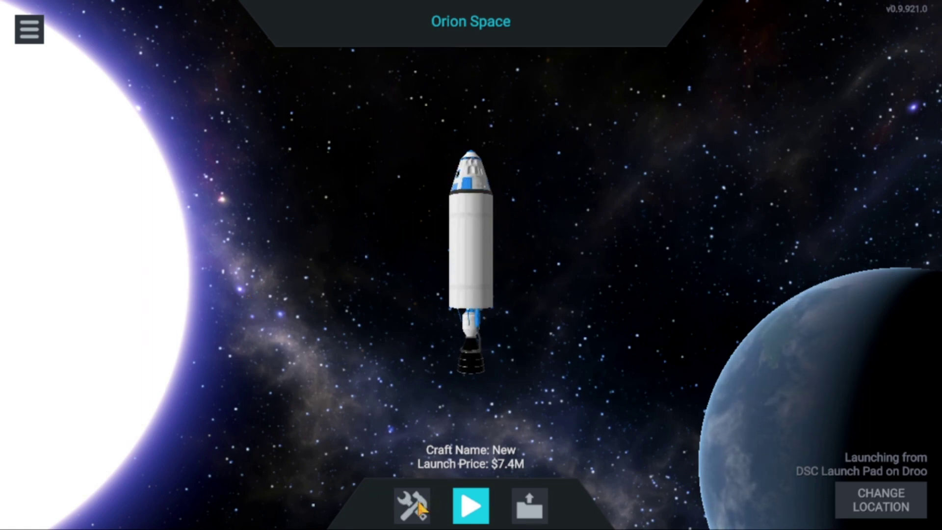
Open the craft designer and start a new craft
left_click(418, 503)
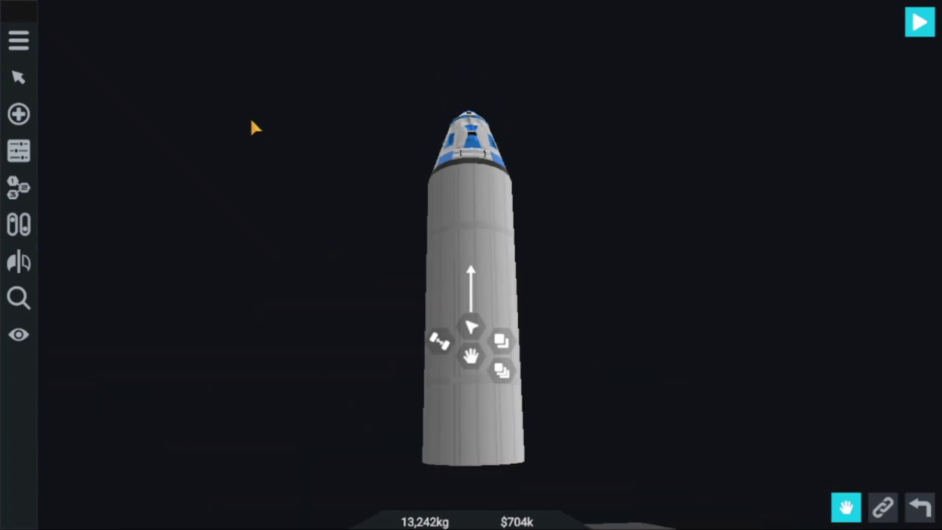
left_click_drag(251, 121, 713, 418)
left_click(848, 508)
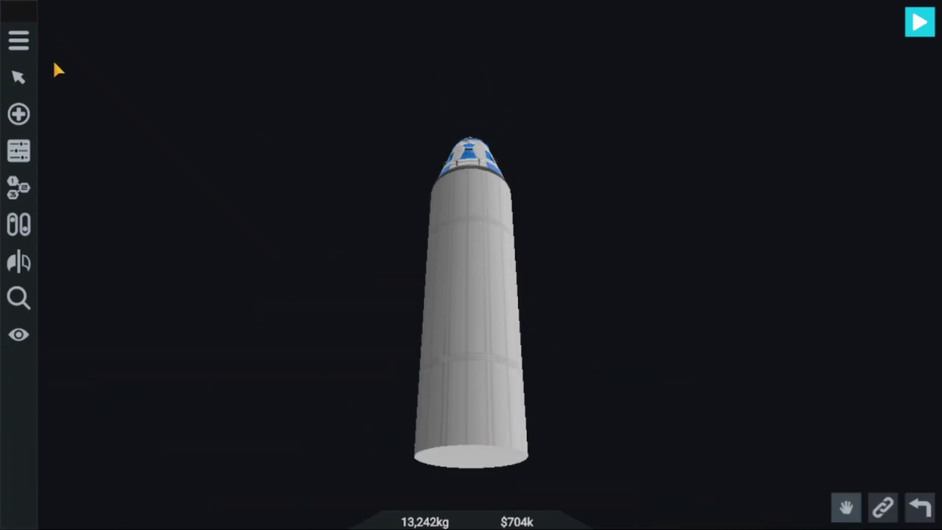
left_click(14, 41)
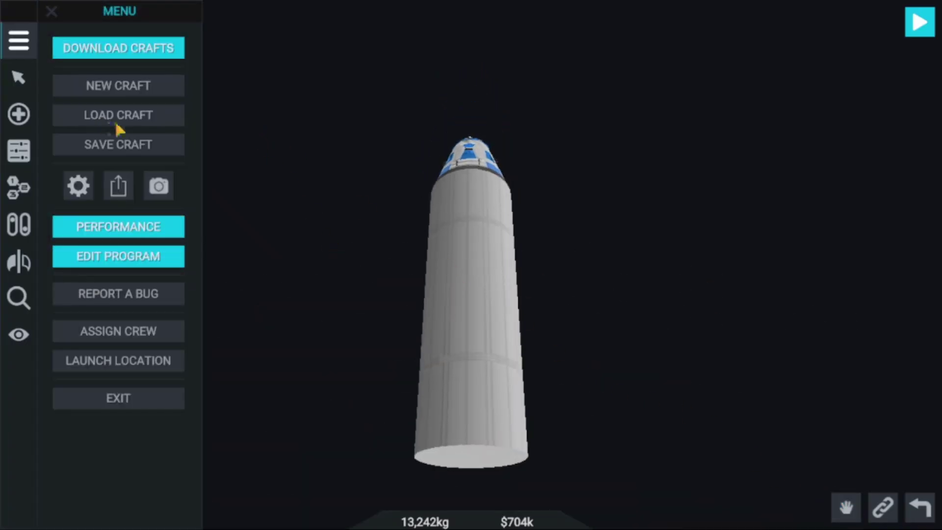
left_click(118, 94)
left_click(545, 309)
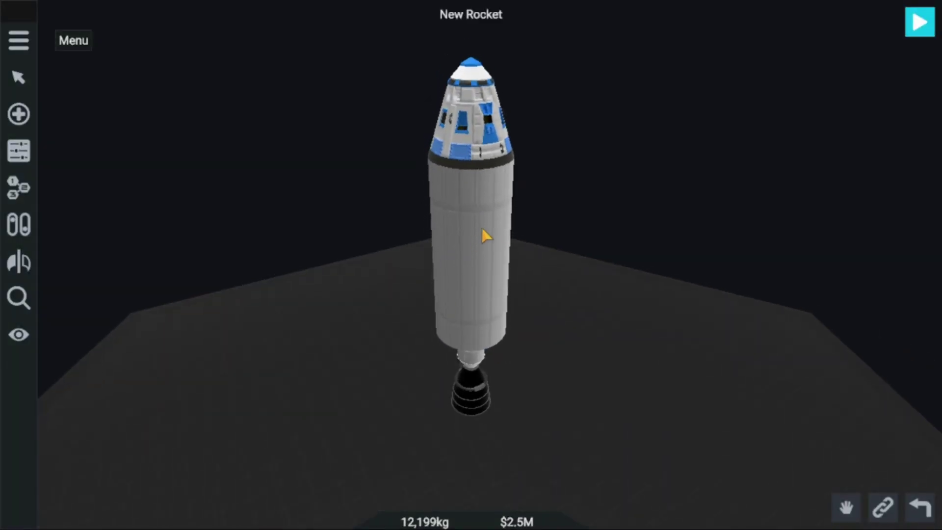
Delete the default fuel tank and its engine from below the capsule
left_click_drag(482, 228, 411, 197)
left_click_drag(891, 206, 909, 58)
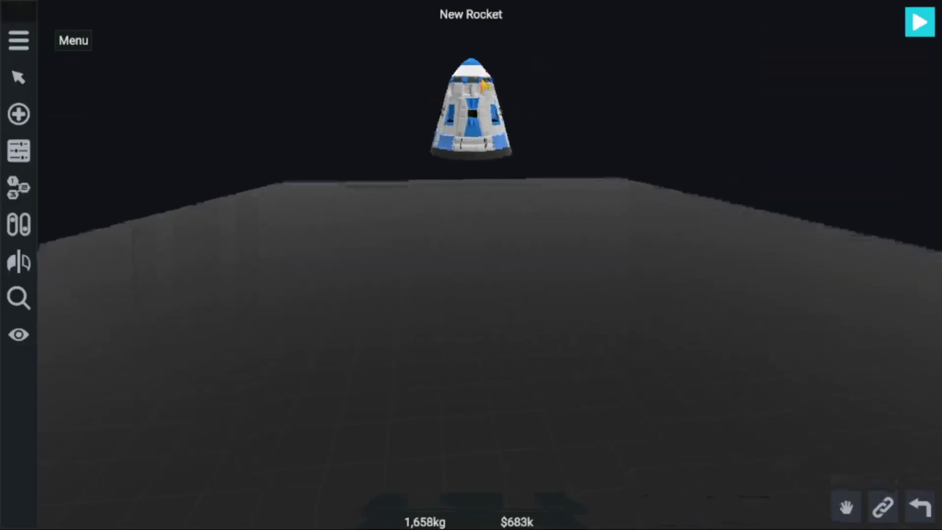
left_click_drag(471, 83, 910, 67)
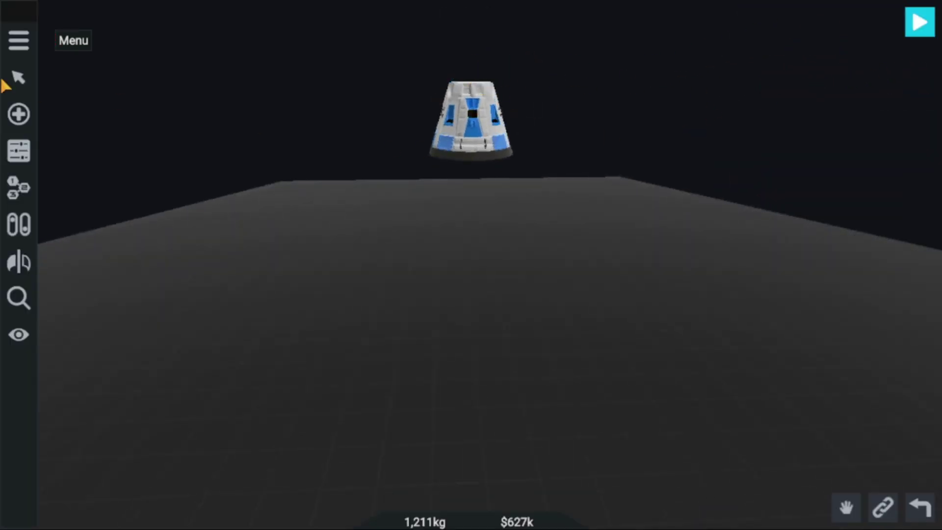
left_click(919, 507)
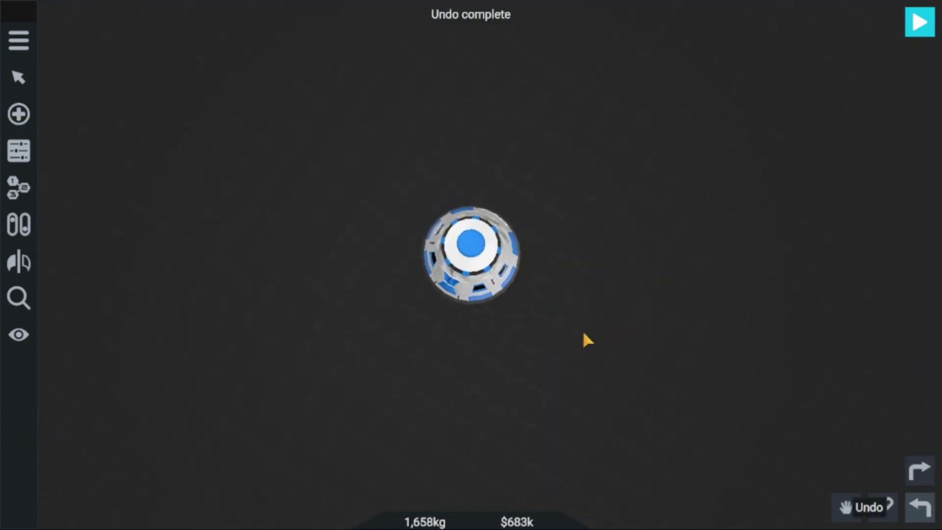
left_click_drag(586, 338, 589, 174)
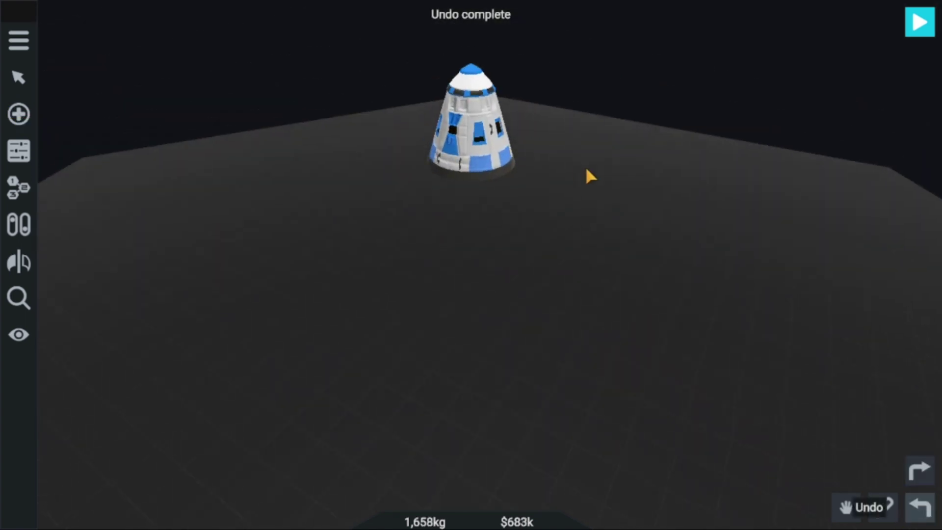
Attach a structural fuel tank beneath the capsule and stretch it to a length of about 6.90 m
left_click(19, 114)
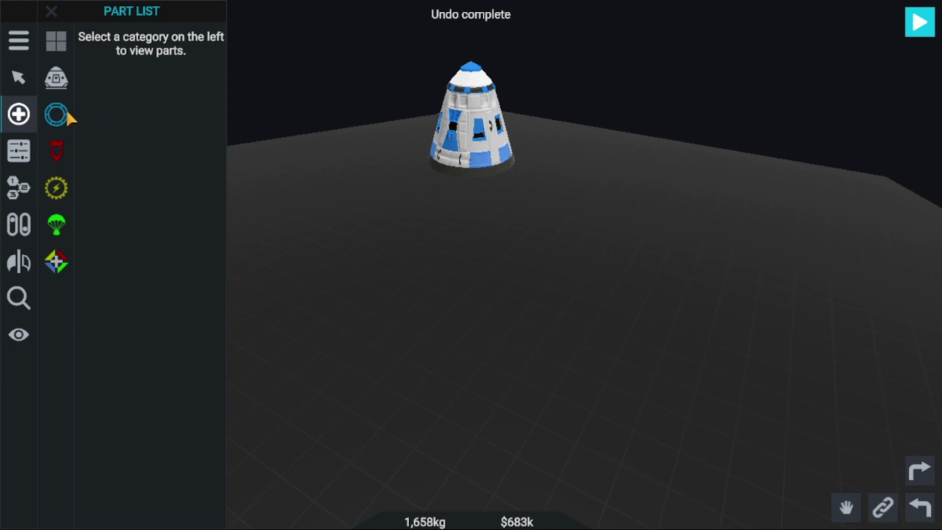
left_click(67, 113)
left_click_drag(186, 144, 478, 270)
left_click_drag(559, 456, 469, 451)
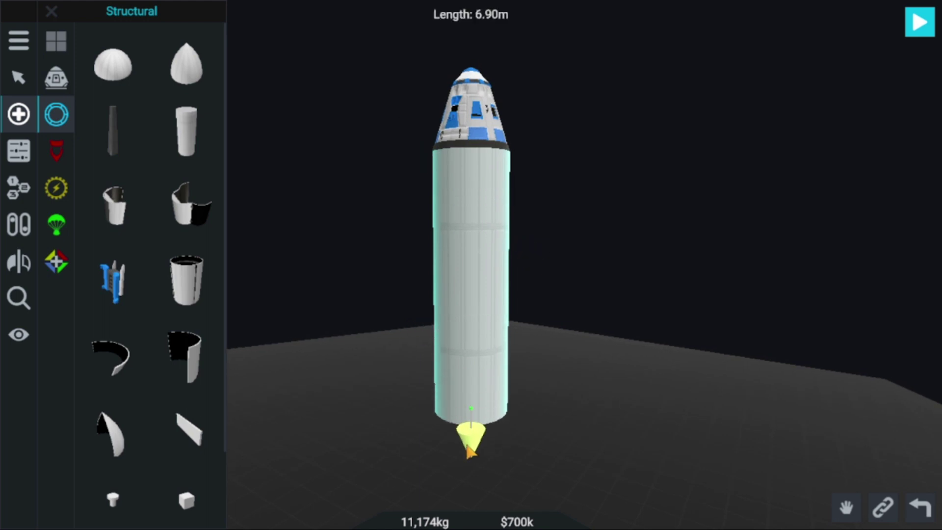
left_click_drag(593, 357, 661, 146)
left_click_drag(486, 434, 481, 440)
Attach a blue side detacher midway up the core tank and repeat it symmetrically on the opposite side
left_click_drag(288, 223, 285, 317)
left_click_drag(108, 274, 459, 301)
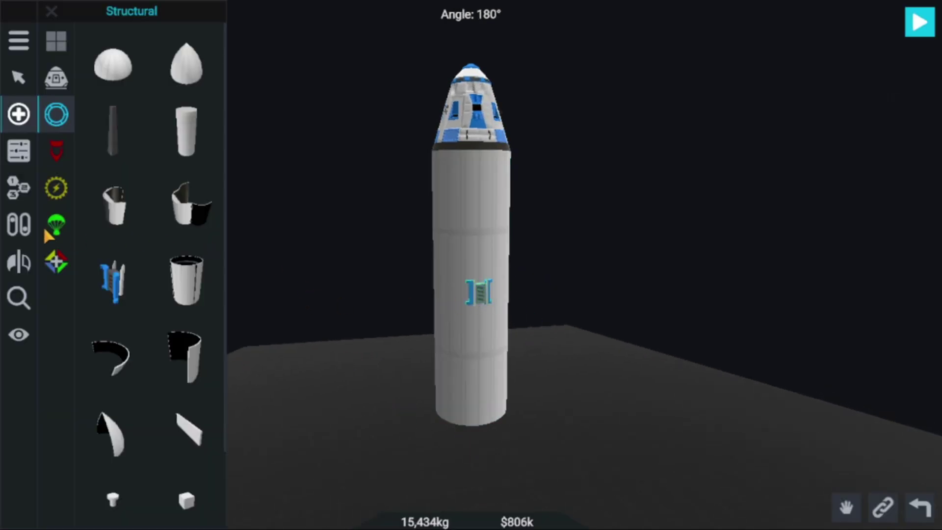
left_click(20, 263)
left_click(213, 50)
left_click(213, 50)
left_click_drag(345, 282, 246, 280)
Attach a fuel tank to each side detacher and adjust the tanks' length at both ends
left_click(20, 115)
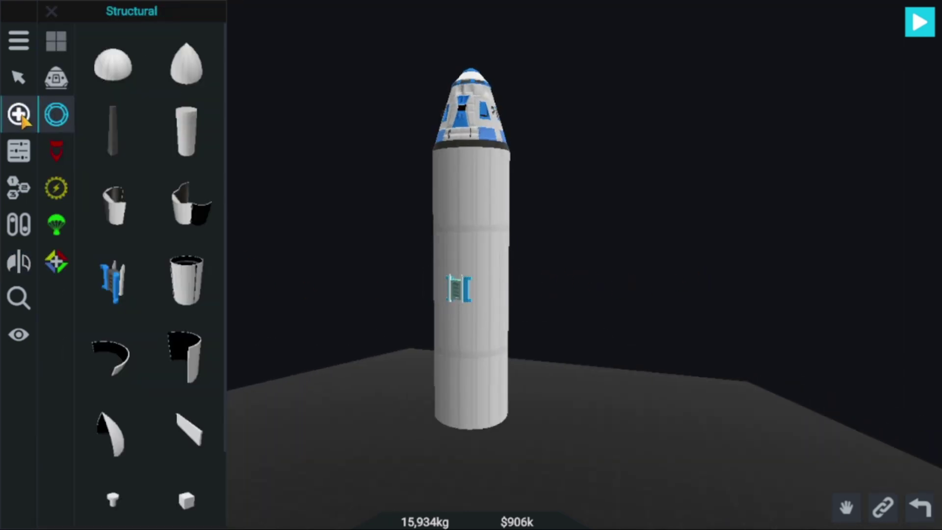
left_click_drag(195, 133, 456, 300)
left_click_drag(599, 276, 426, 252)
left_click_drag(385, 414, 376, 438)
left_click_drag(528, 456, 525, 447)
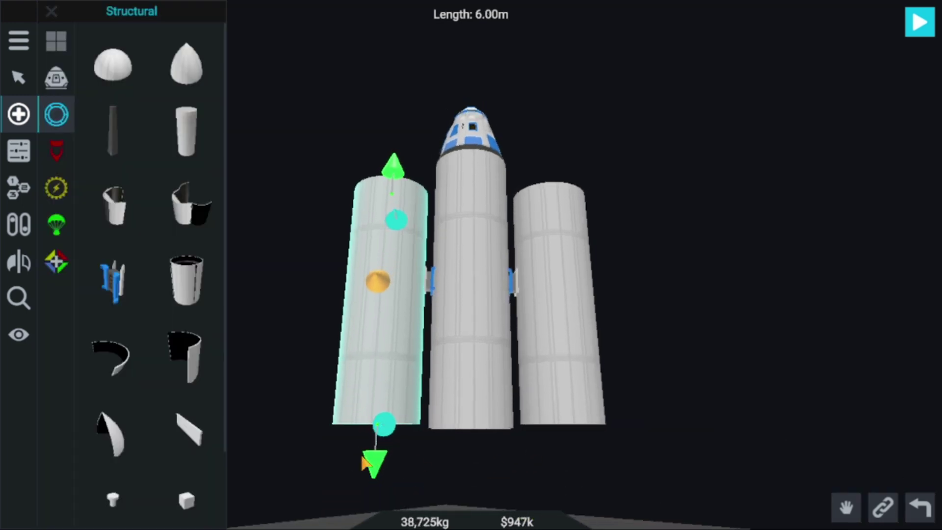
left_click_drag(371, 466, 374, 463)
left_click_drag(246, 160, 337, 188)
left_click_drag(374, 160, 372, 181)
Cap the tops of both side tanks with Hemisphere parts
left_click_drag(193, 63, 401, 136)
left_click_drag(381, 87, 897, 43)
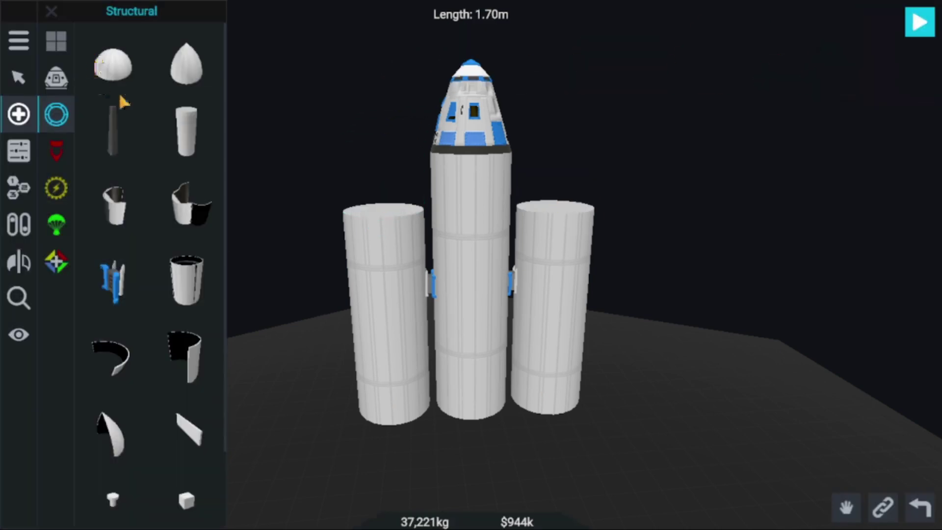
left_click(188, 134)
left_click(56, 41)
left_click(113, 66)
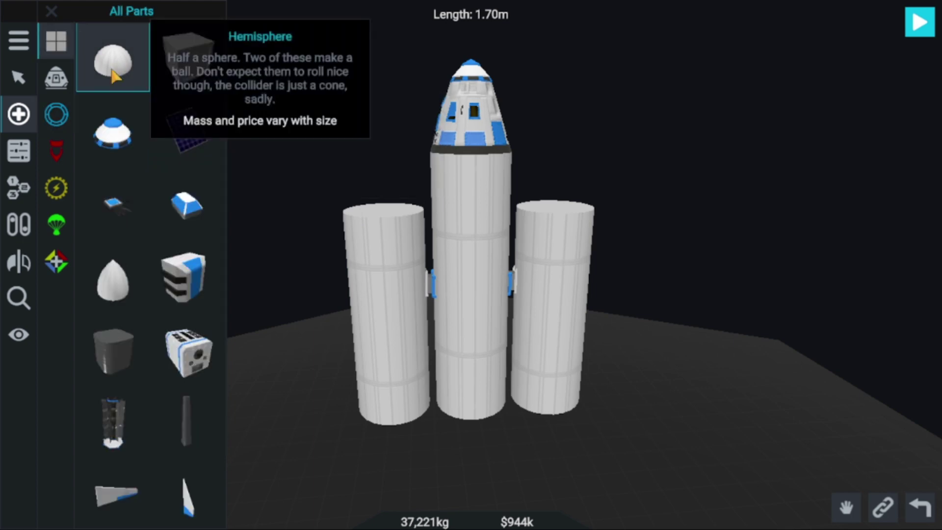
left_click_drag(112, 74, 393, 205)
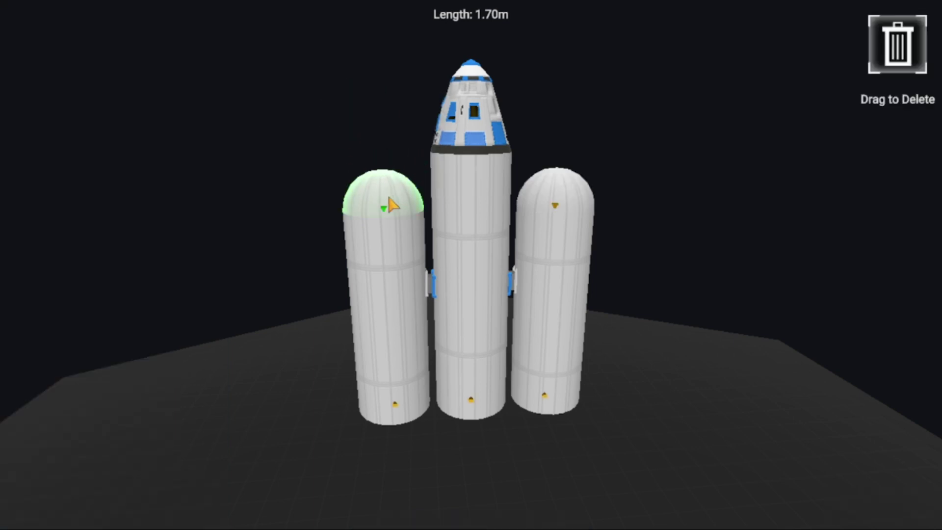
left_click_drag(684, 431, 325, 267)
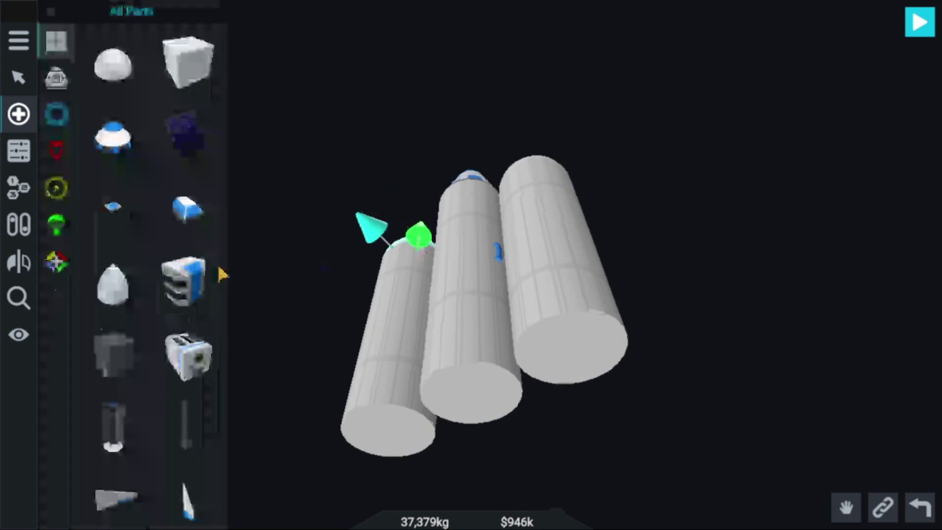
left_click(113, 84)
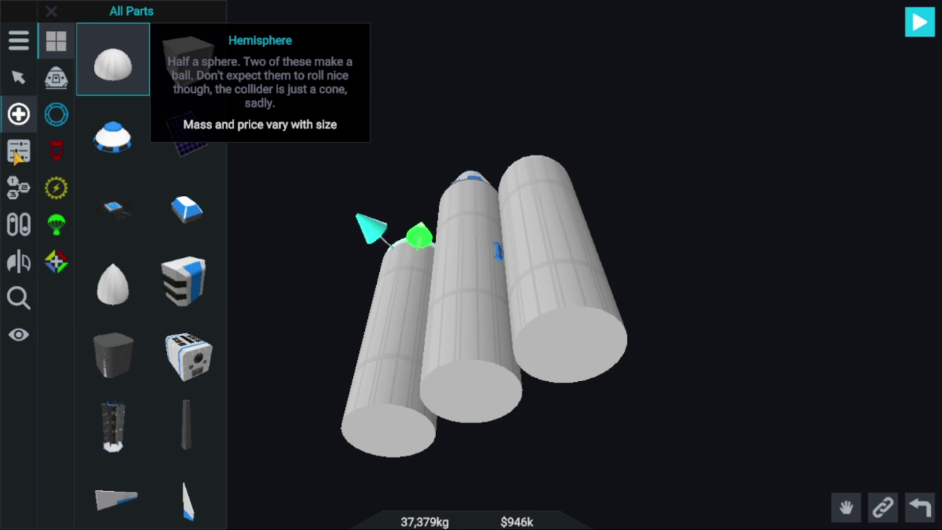
left_click_drag(358, 228, 428, 310)
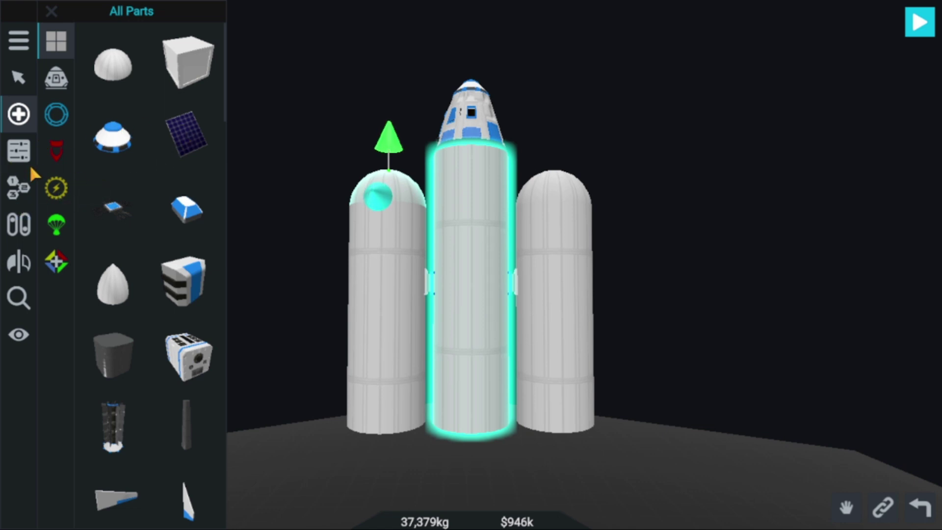
Attach a Phoenix Solid Booster beneath each side tank and set the booster size to 87%
left_click(57, 148)
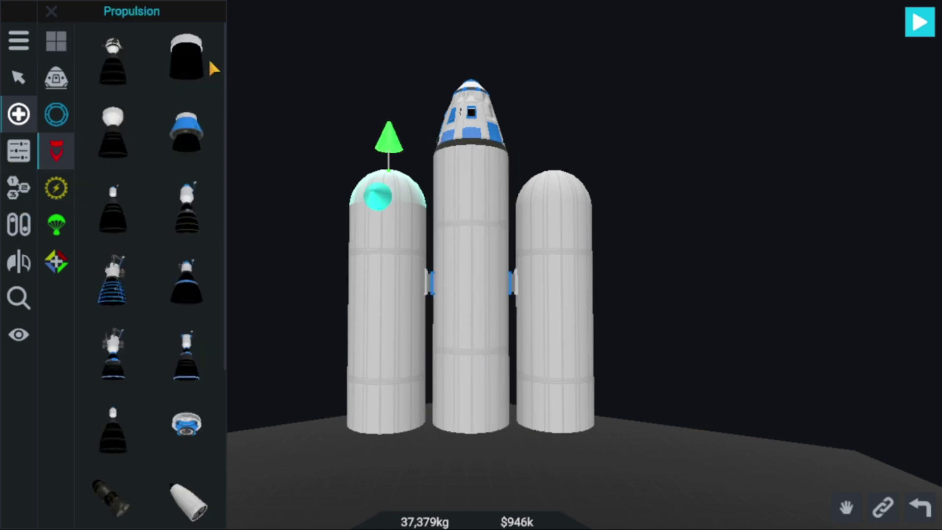
mouse_move(214, 69)
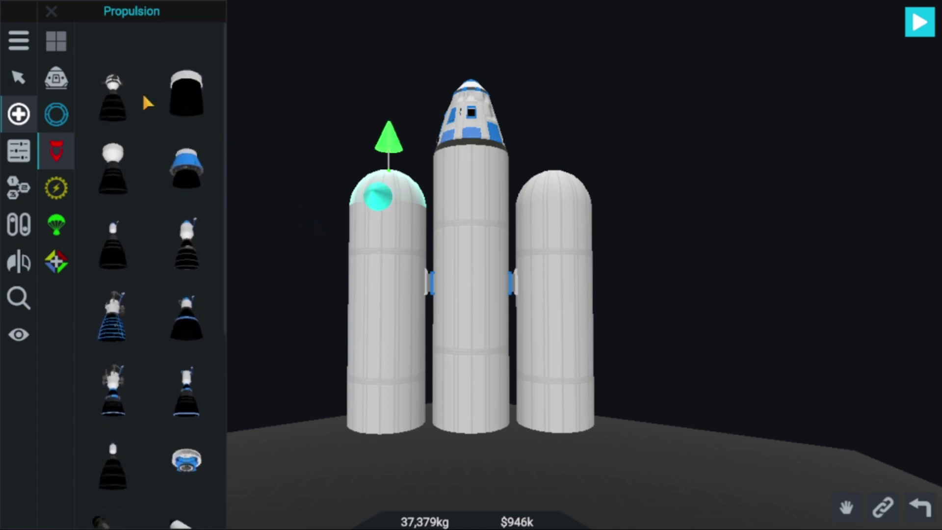
left_click_drag(174, 55, 897, 79)
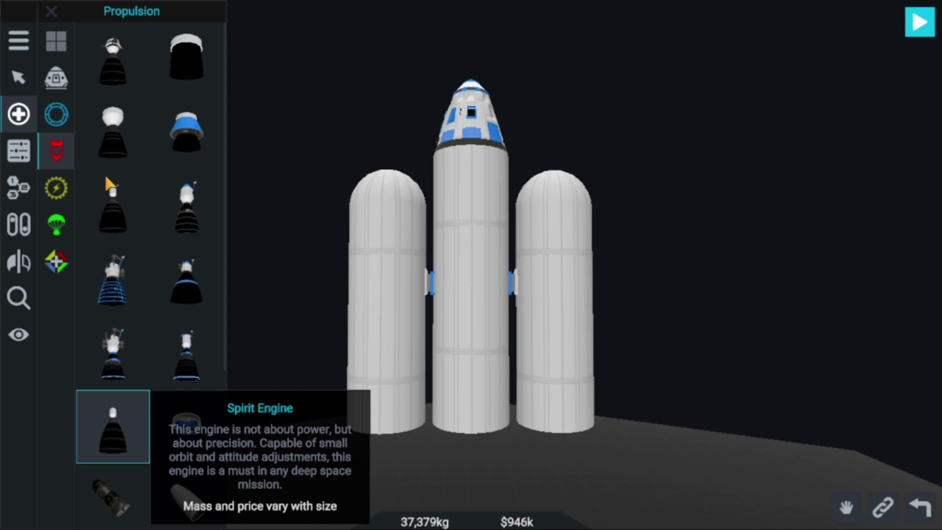
left_click_drag(195, 156, 555, 435)
left_click_drag(631, 376, 579, 213)
left_click_drag(755, 289, 633, 314)
mouse_move(587, 418)
left_mouse_down()
mouse_move(588, 447)
mouse_move(591, 416)
left_mouse_up()
left_click_drag(678, 285, 806, 430)
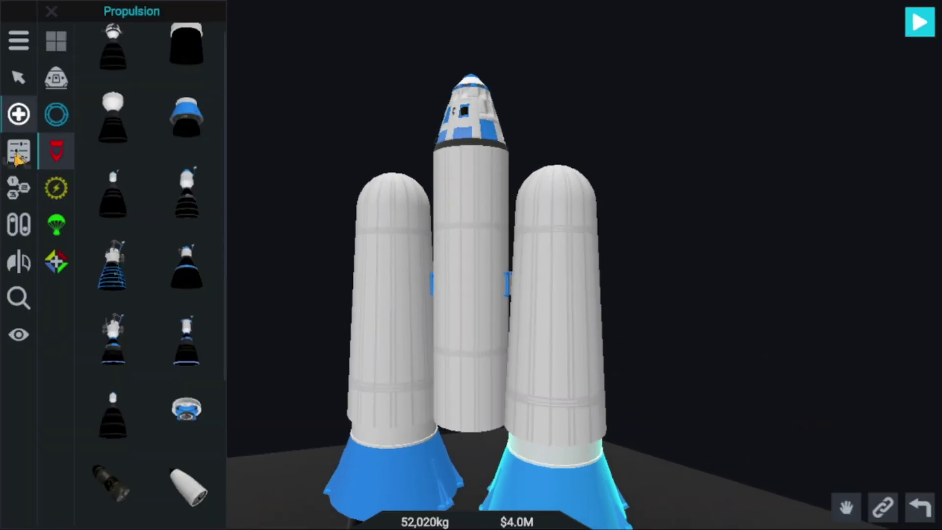
left_click(18, 156)
left_click_drag(274, 182, 108, 190)
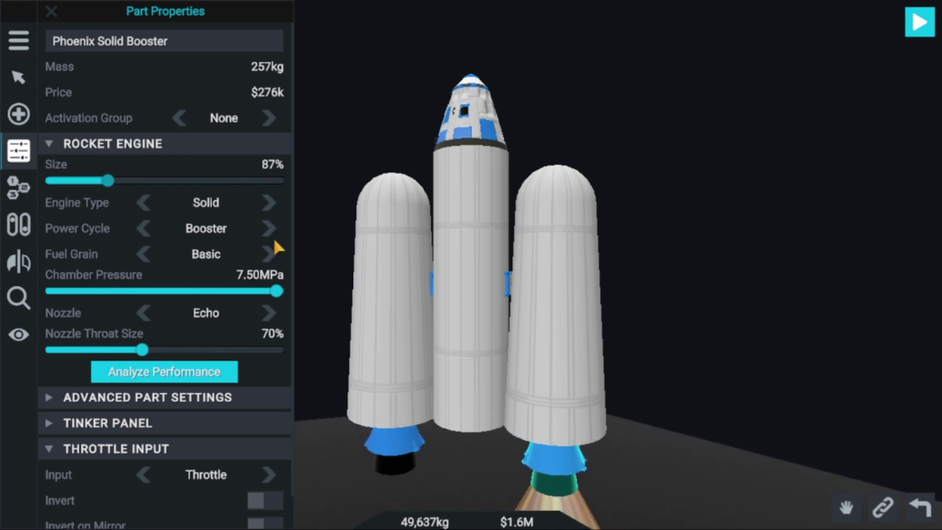
Reduce the side tanks' radius to about 0.98 m
left_click(571, 408)
left_click_drag(779, 305, 848, 239)
left_click_drag(594, 441, 582, 441)
left_click_drag(668, 293, 625, 311)
left_click_drag(567, 439, 566, 442)
left_click_drag(652, 292, 755, 231)
Try a Titan Engine at 50% size beneath the core tank and remove it
left_click(18, 114)
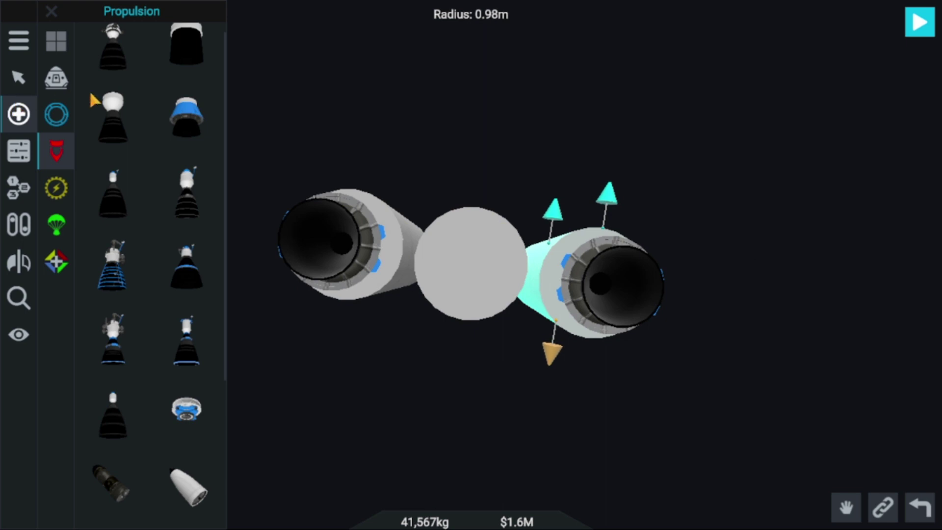
scroll(127, 112, "up", 2)
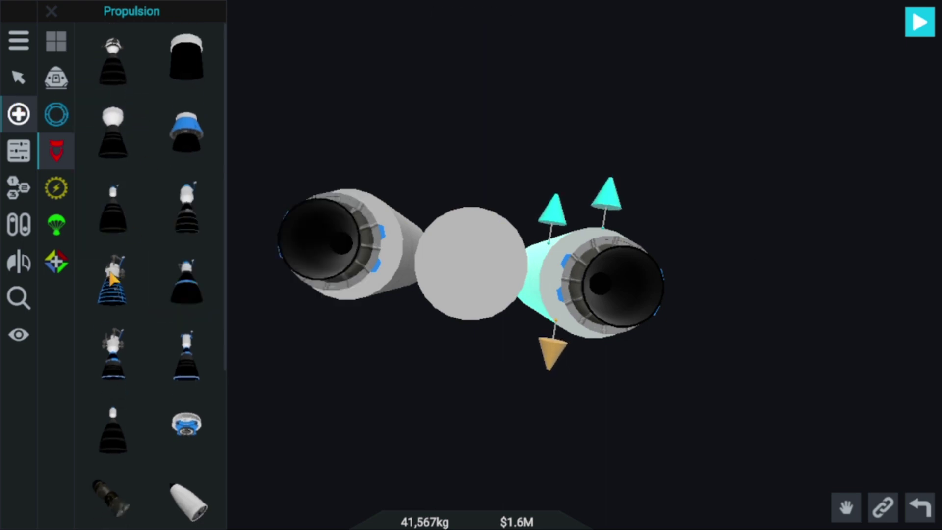
mouse_move(113, 279)
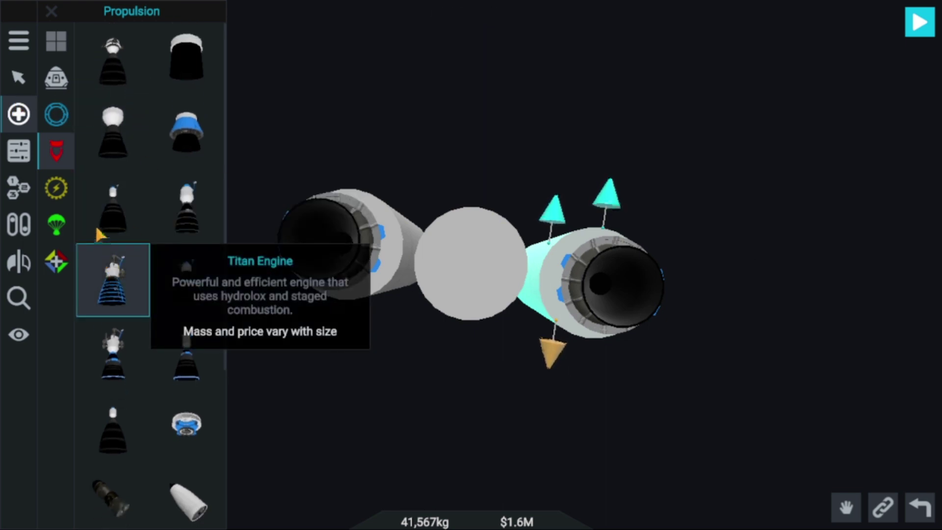
left_click(208, 189)
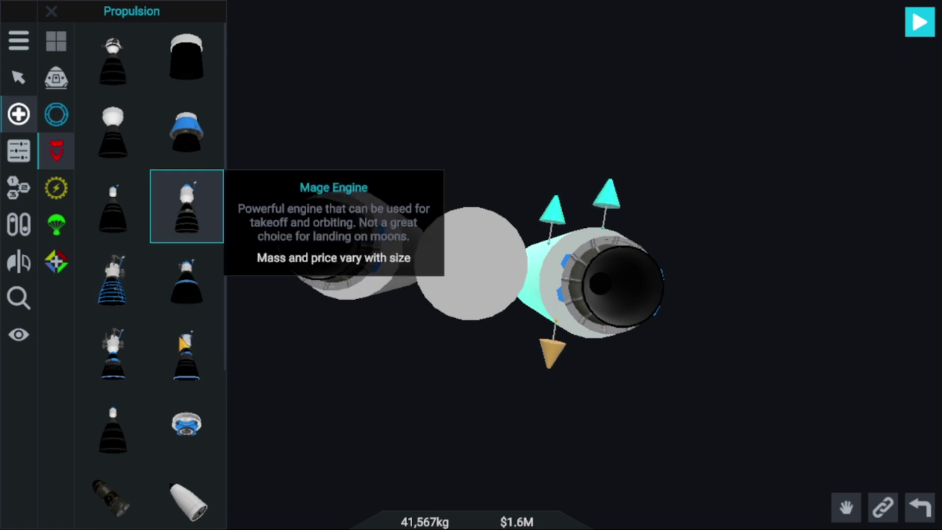
left_click_drag(106, 270, 474, 273)
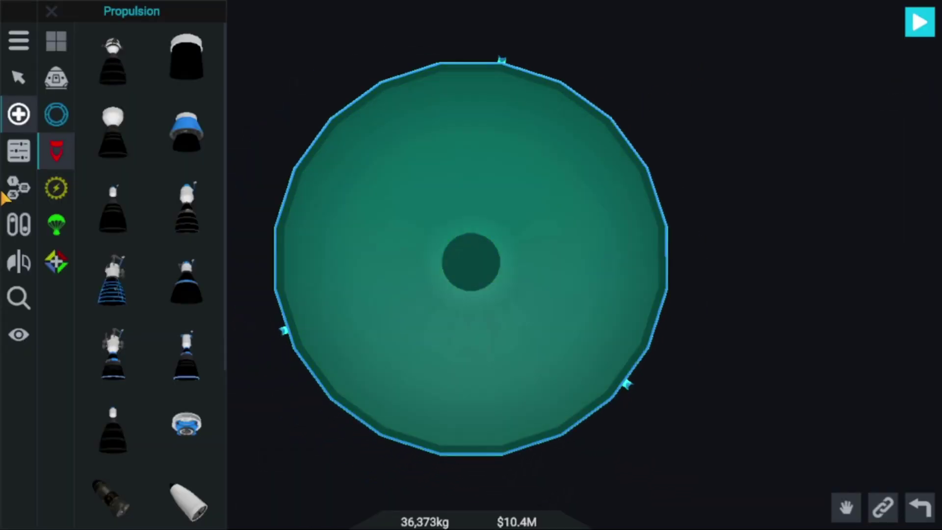
left_click(20, 152)
left_click_drag(194, 181, 31, 183)
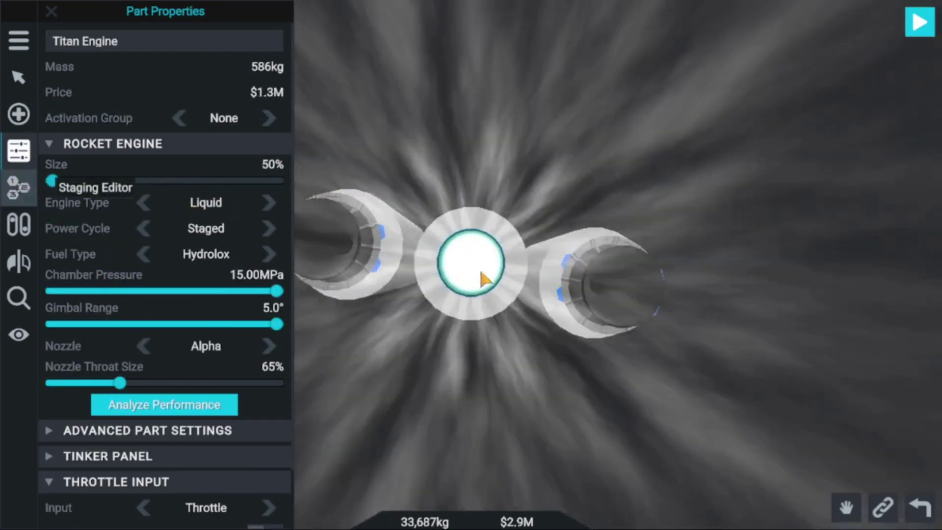
left_click_drag(483, 275, 898, 49)
left_click_drag(511, 256, 507, 430)
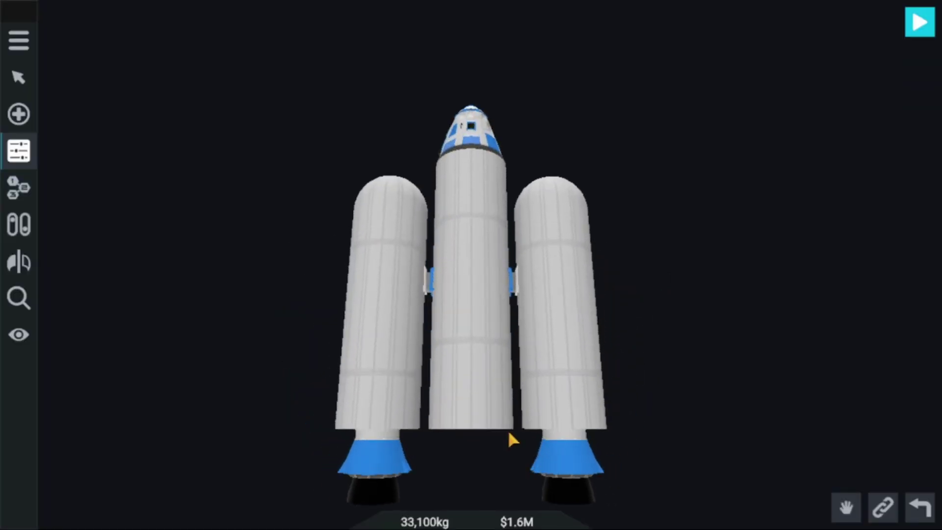
Try a Spirit Engine beneath the core tank and remove it
left_click(19, 114)
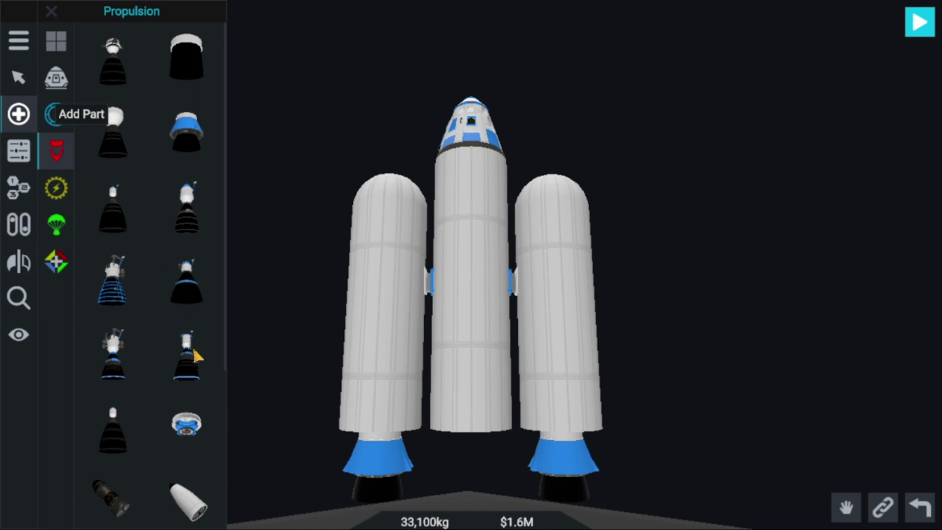
mouse_move(197, 353)
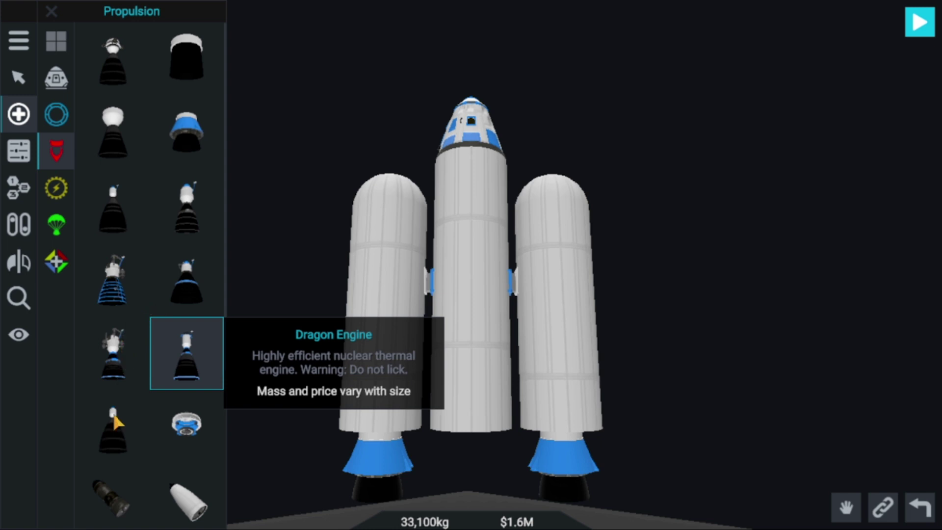
left_click(114, 422)
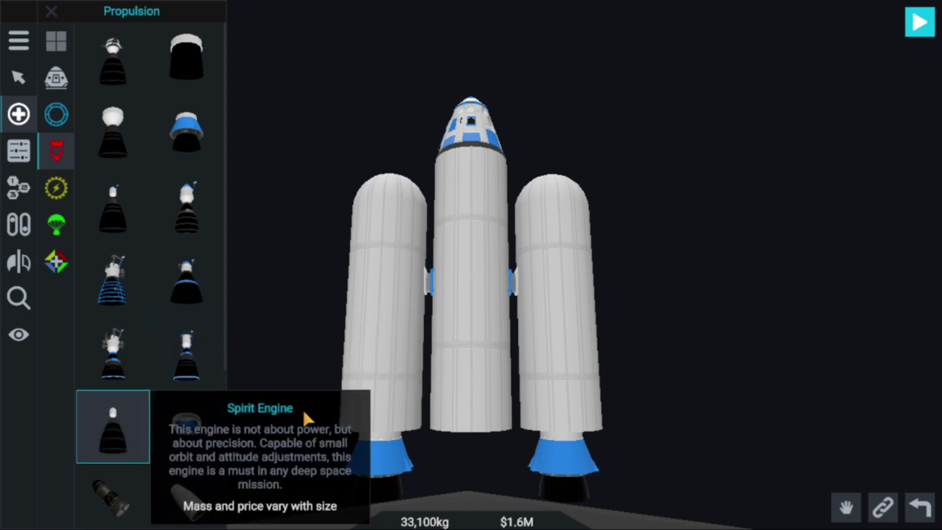
left_click_drag(436, 420, 481, 456)
left_click_drag(703, 336, 908, 47)
Attach a Mage Engine centred beneath the core tank
left_click(114, 61)
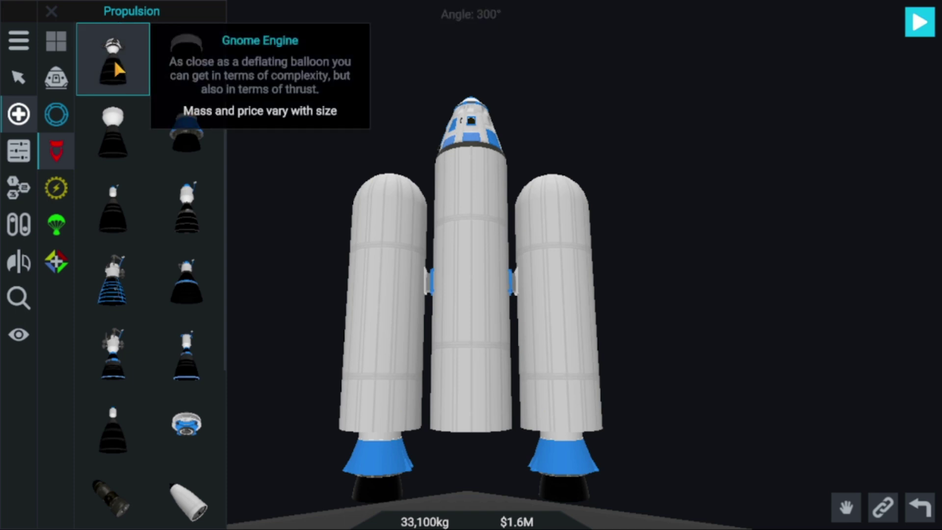
left_click(109, 131)
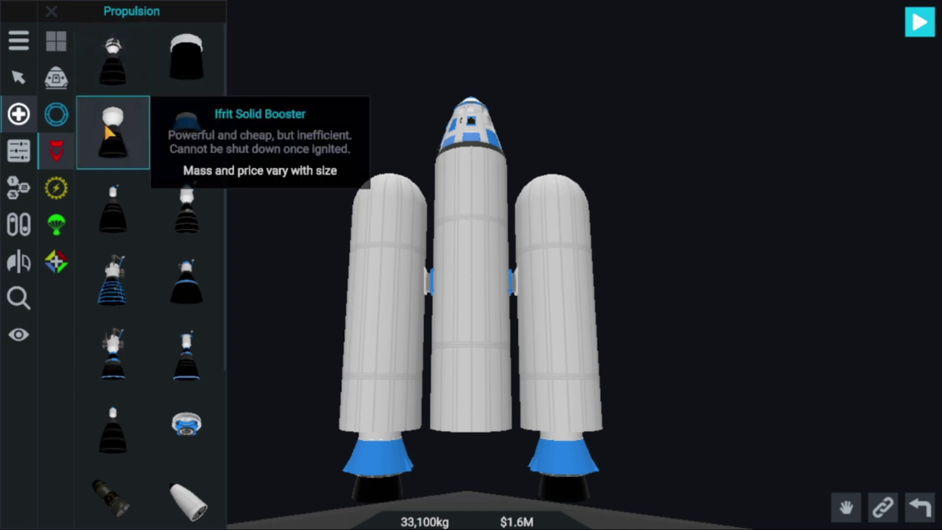
left_click(98, 238)
left_click(152, 238)
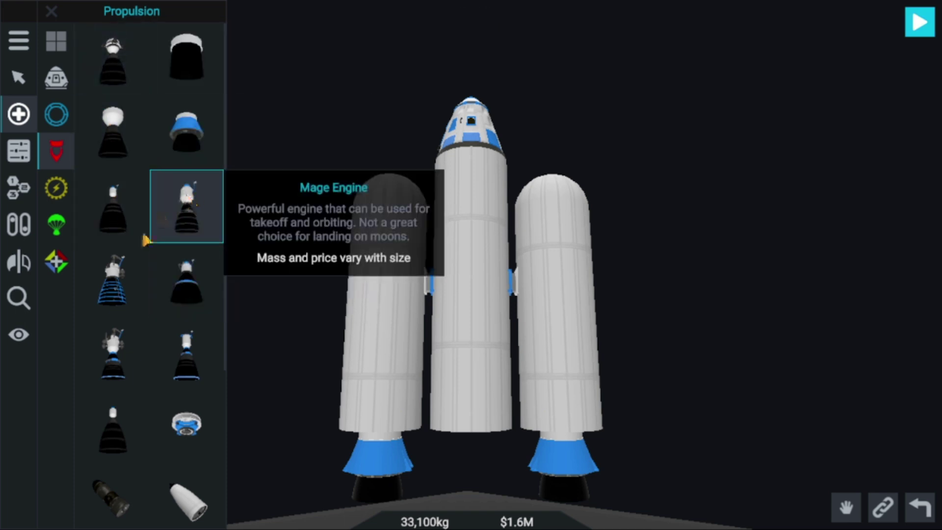
left_click_drag(238, 238, 516, 434)
left_click_drag(486, 459, 475, 436)
left_click_drag(771, 378, 782, 150)
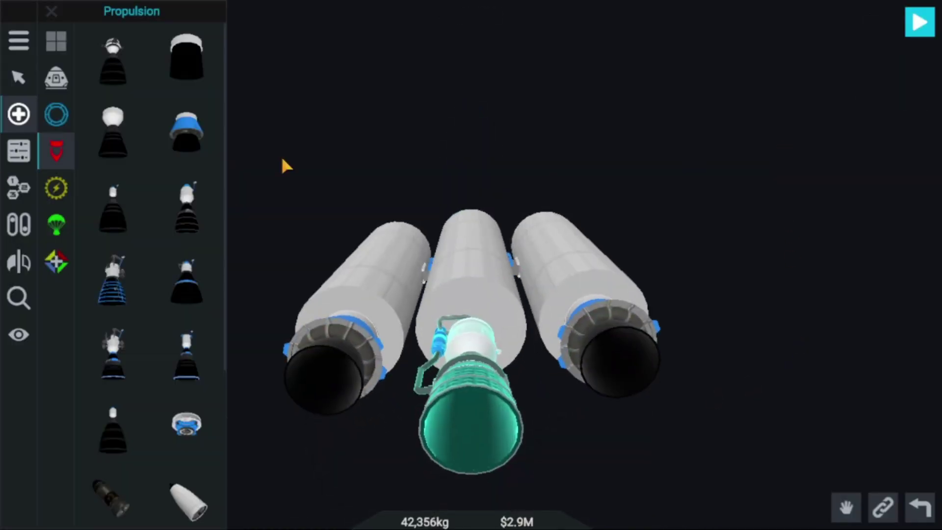
Shrink the central Mage Engine so it covers only the middle of the core tank's base
left_click(18, 153)
left_click_drag(123, 186, 22, 194)
left_click_drag(624, 194, 650, 123)
Place a small structural part beneath the core tank beside the central engine and clone it with Radial x 4 symmetry
left_click(22, 123)
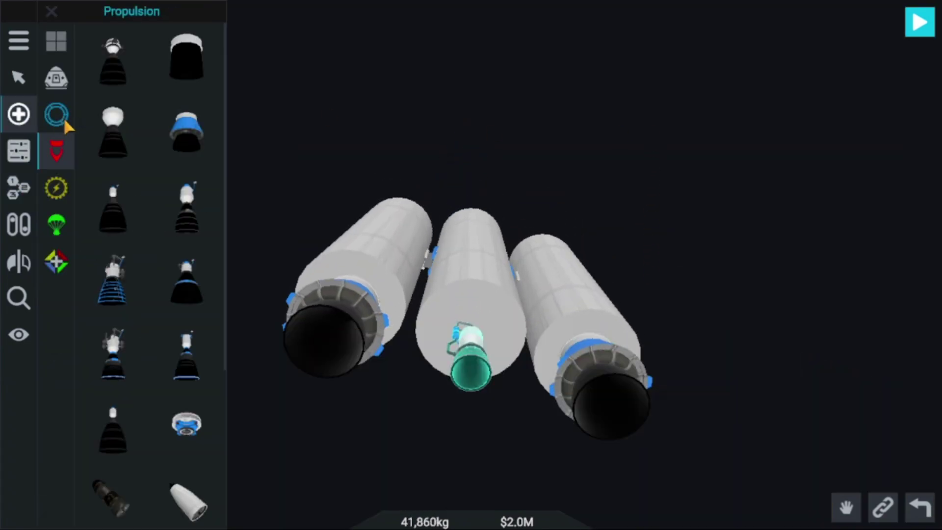
left_click(56, 113)
scroll(145, 294, "down", 2)
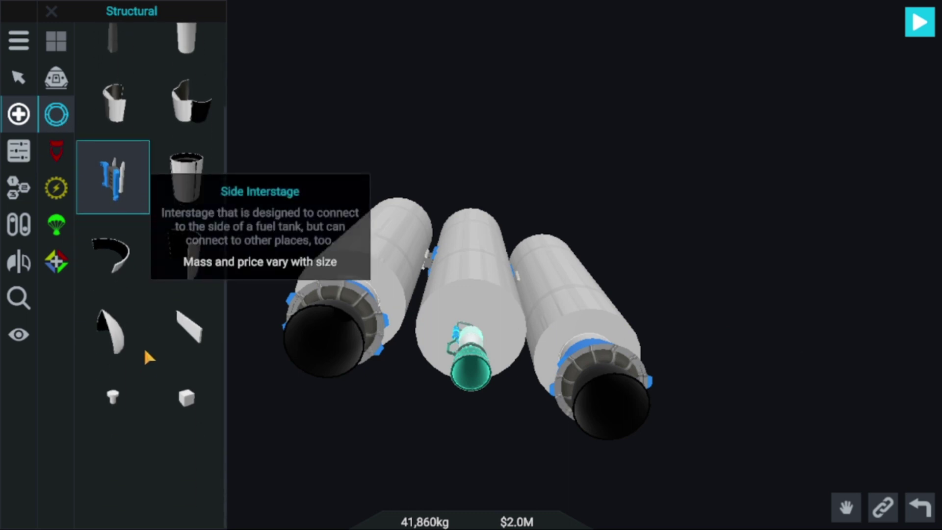
left_click_drag(182, 384, 490, 313)
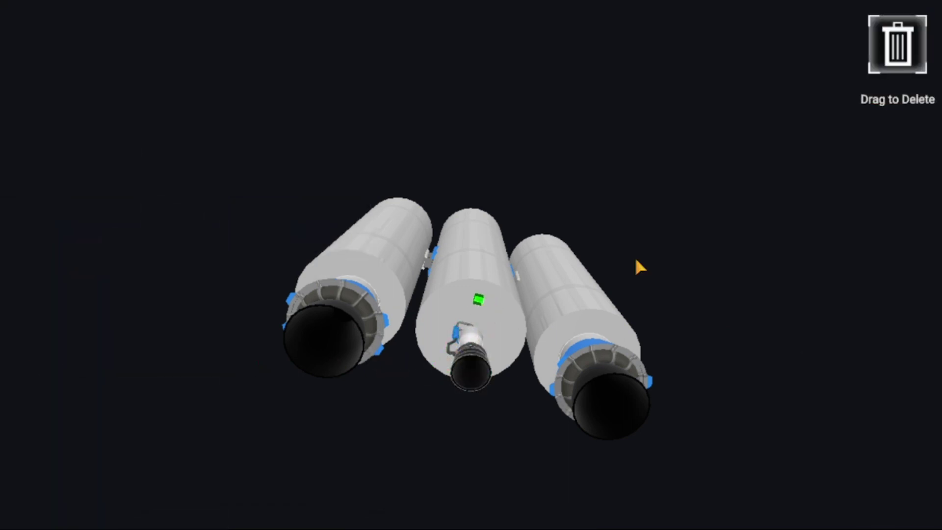
left_click_drag(526, 290, 526, 289)
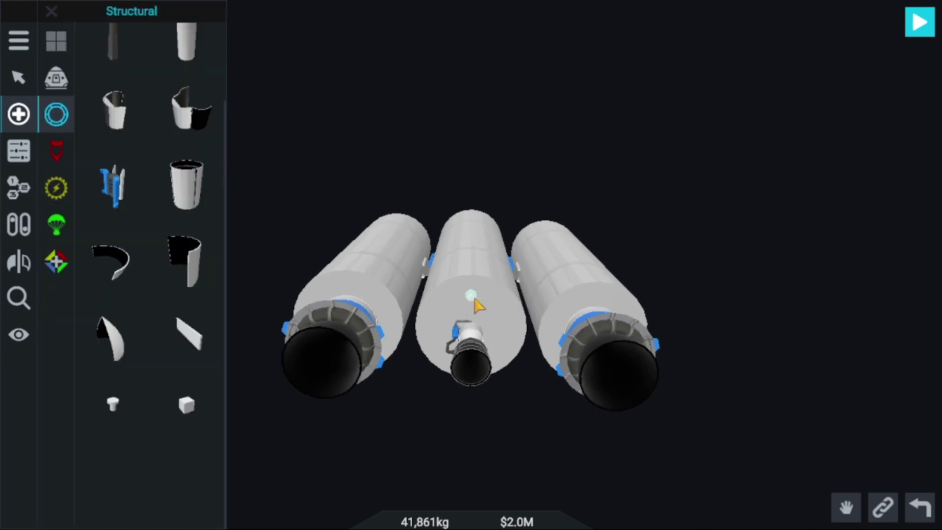
left_click_drag(474, 301, 475, 301)
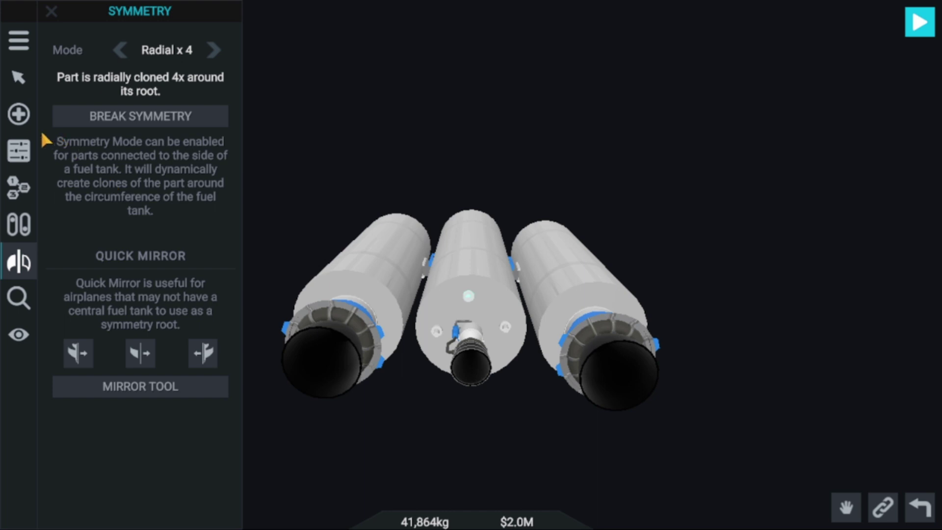
Attach a Mage Engine to each of the four small mounts and shrink them so they fit around the central engine
left_click(18, 114)
scroll(138, 127, "up", 1)
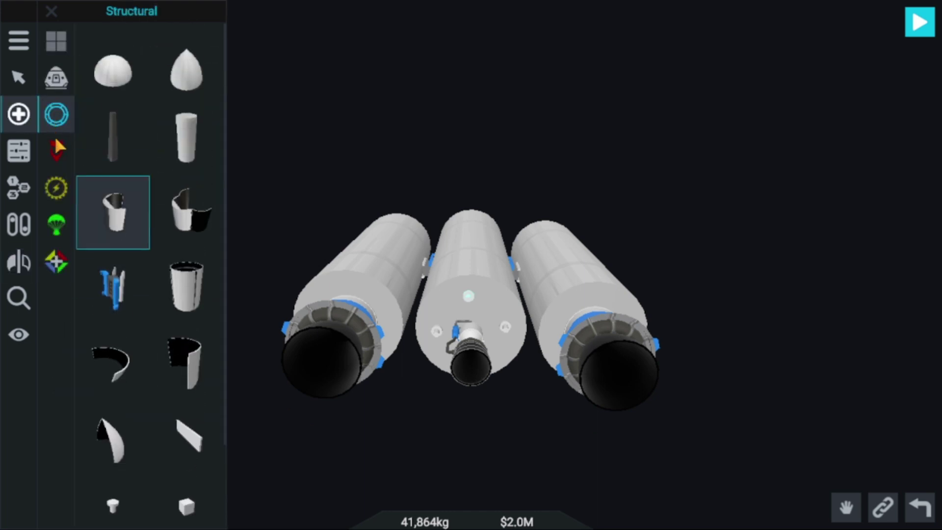
left_click(57, 149)
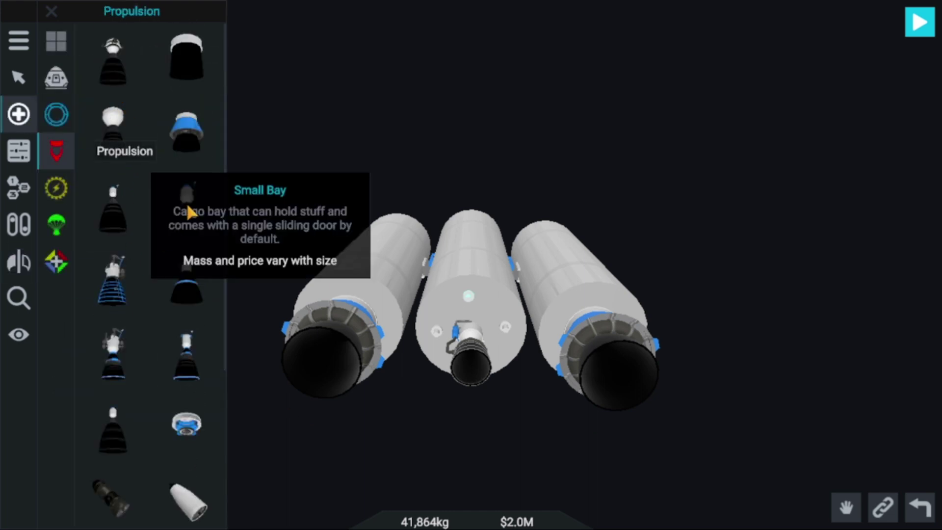
left_click_drag(193, 204, 479, 313)
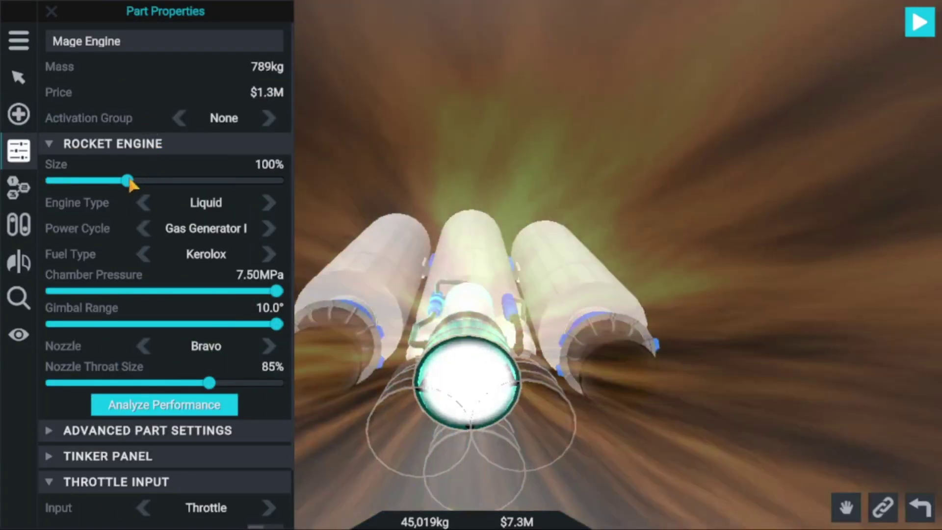
left_click_drag(126, 180, 52, 181)
left_click_drag(647, 104, 556, 265)
left_click_drag(684, 172, 794, 171)
Enclose the engine cluster beneath the core tank in a cylindrical shroud and set its length to 1.40 m
left_click(14, 122)
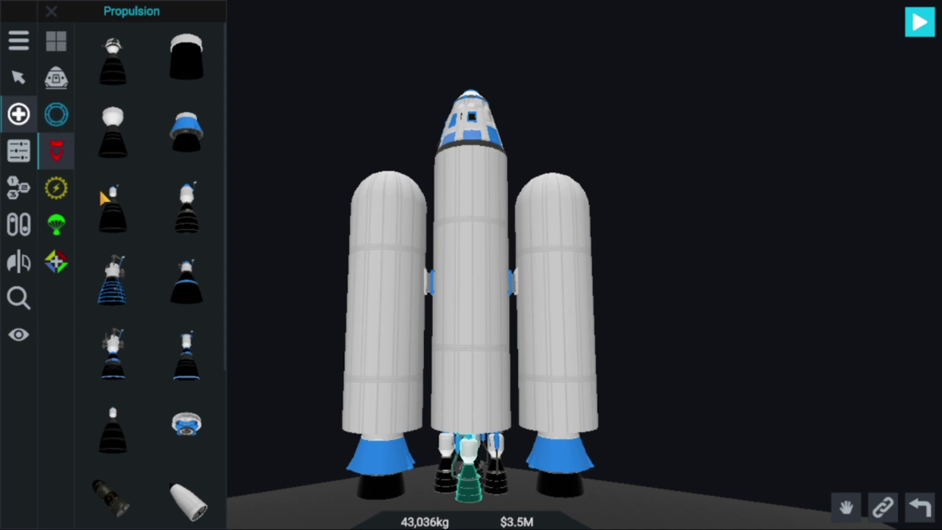
scroll(148, 252, "down", 5)
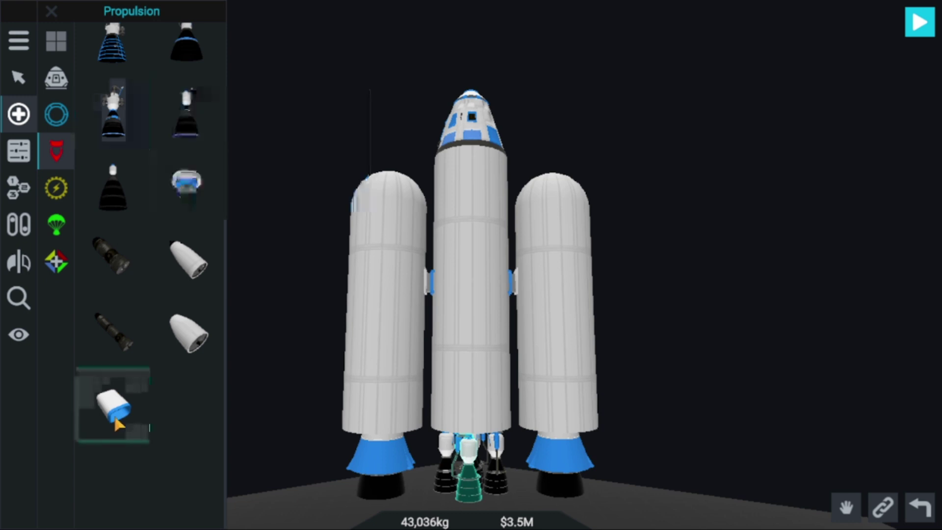
mouse_move(118, 423)
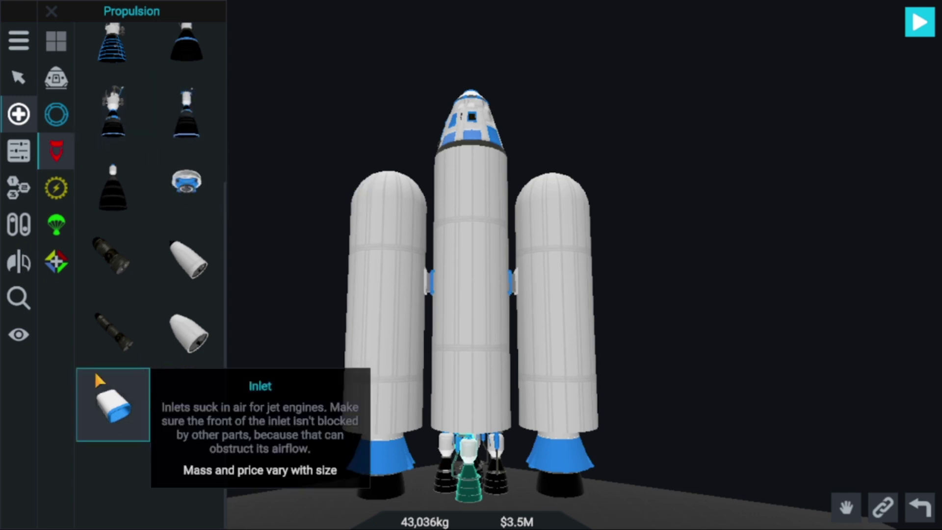
left_click_drag(200, 339, 564, 383)
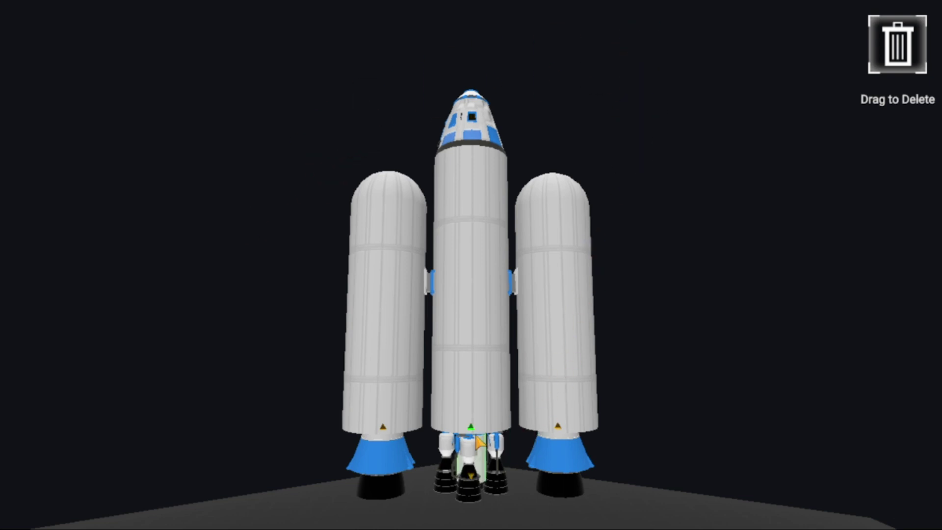
left_click_drag(476, 436, 484, 431)
left_click_drag(794, 313, 803, 240)
left_click_drag(472, 406, 476, 423)
mouse_move(706, 314)
left_mouse_down()
mouse_move(705, 371)
mouse_move(691, 322)
left_mouse_up()
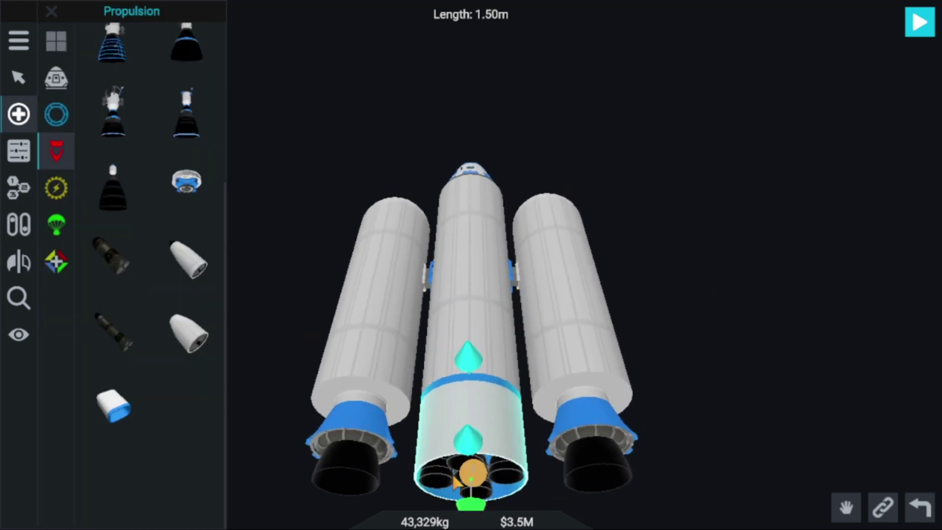
left_click_drag(474, 507, 473, 502)
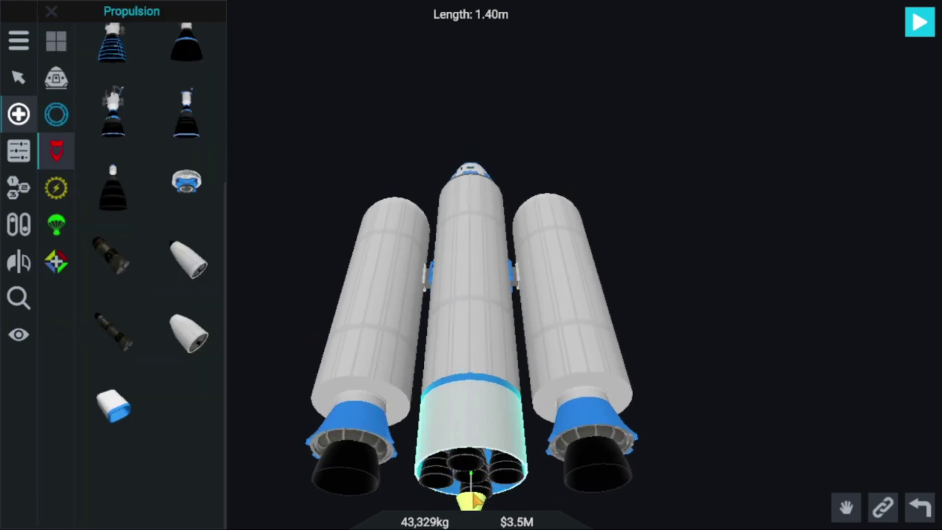
left_click_drag(673, 252, 684, 318)
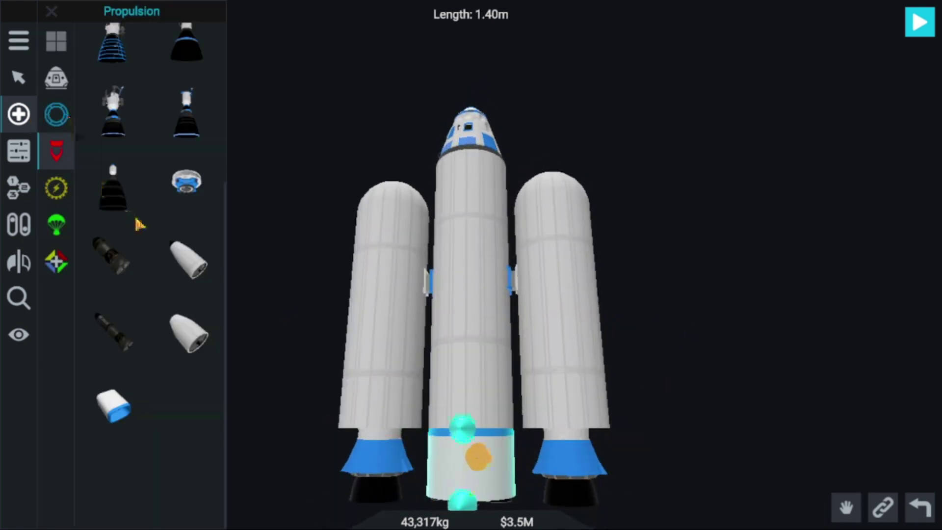
Attach a Fin to the lower side of the core tank and duplicate it with Radial x 2 symmetry
scroll(140, 224, "up", 5)
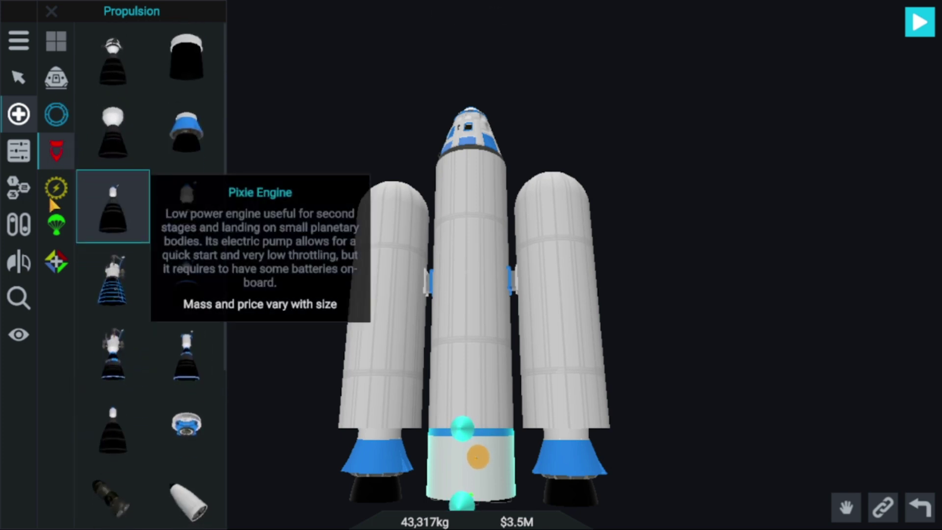
left_click(57, 232)
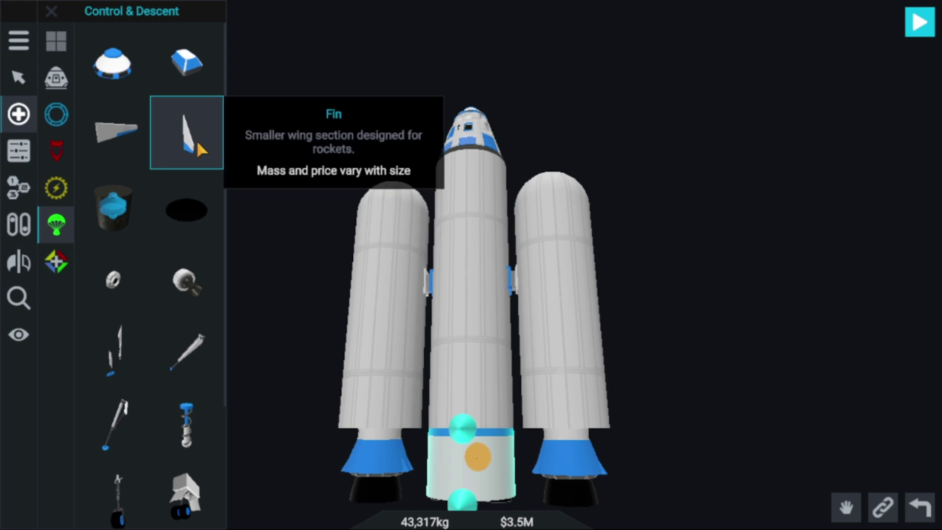
left_click_drag(196, 137, 475, 394)
left_click_drag(765, 294, 552, 302)
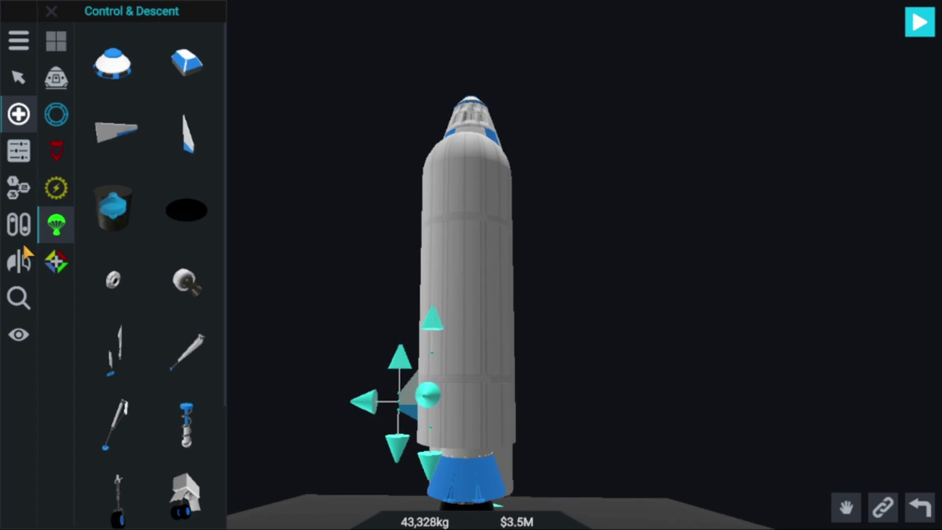
left_click(19, 261)
left_click(214, 50)
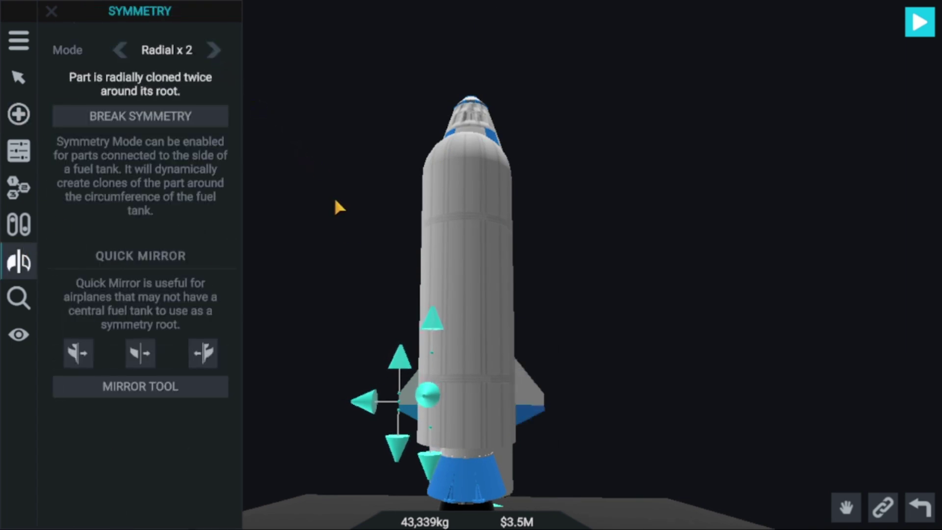
Reshape the core tank's fins by lengthening the tip edge and extending the root edge upward along the tank
left_click_drag(407, 350, 415, 321)
left_click_drag(391, 287, 430, 286)
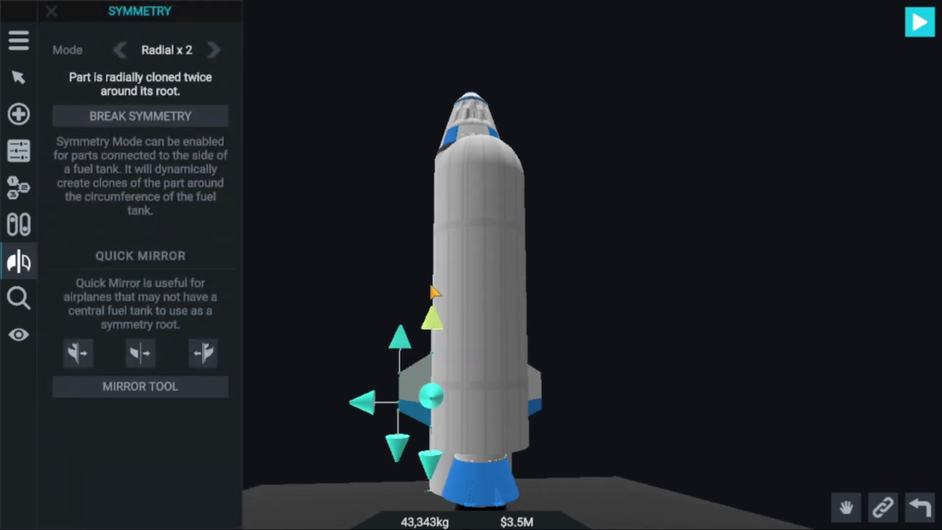
left_click_drag(432, 321, 440, 269)
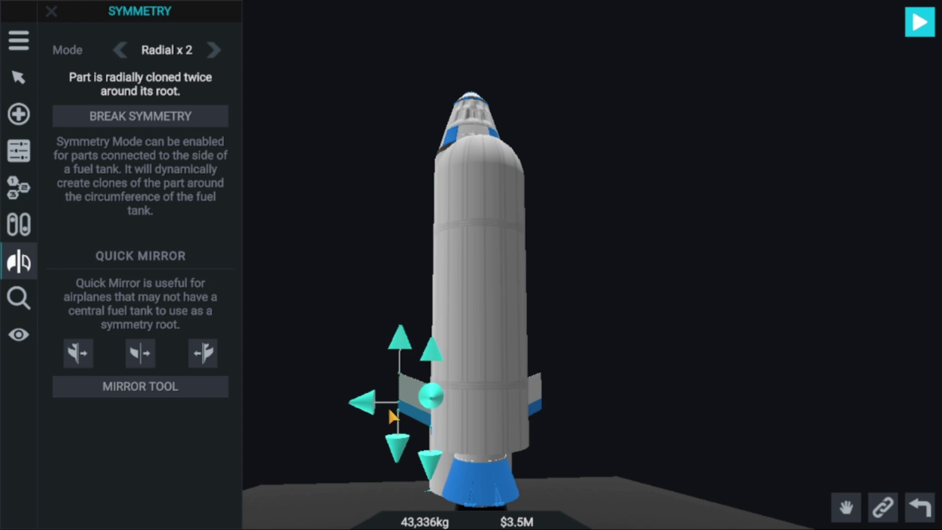
left_click_drag(431, 353, 433, 257)
left_click_drag(375, 230, 846, 243)
Widen the core tank's fins and narrow their blue control surface to the inner part next to the tank
left_click(526, 412)
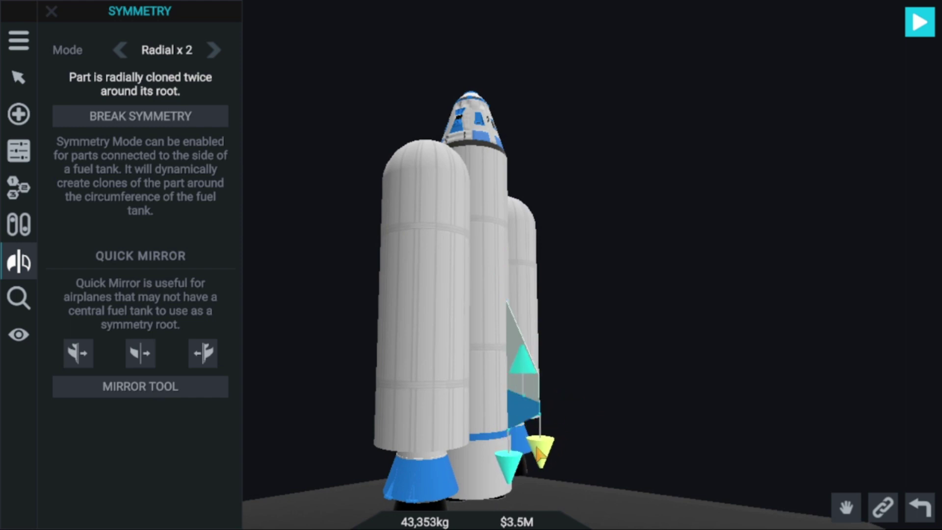
left_click(532, 396)
left_click_drag(581, 412, 591, 412)
left_click(528, 423)
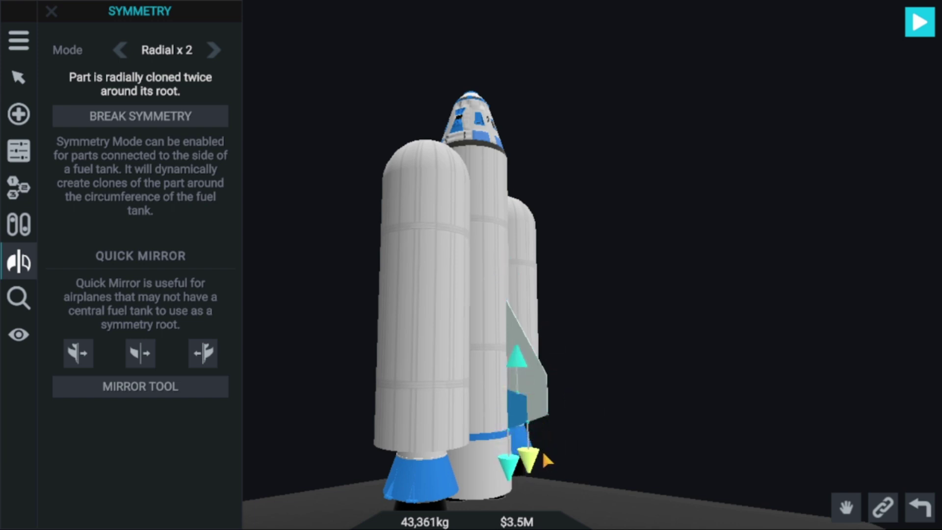
left_click_drag(572, 437, 564, 275)
left_click(508, 402)
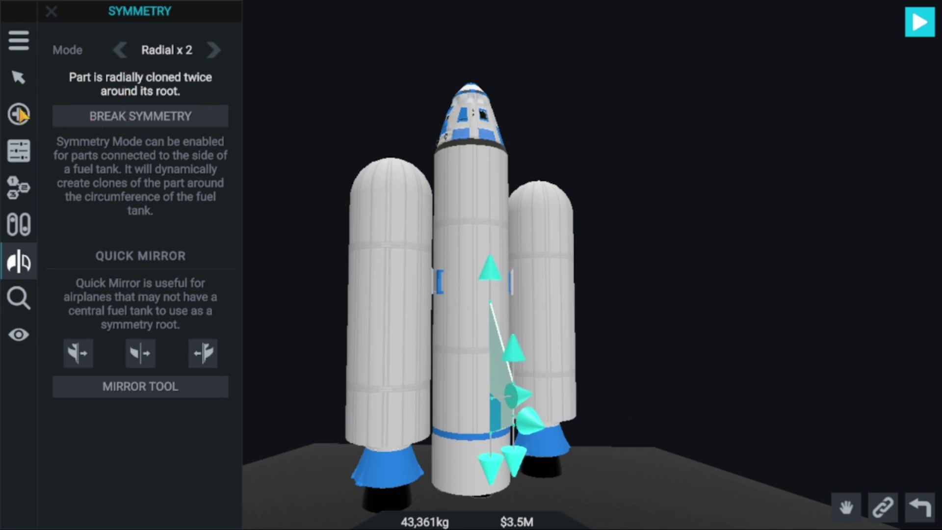
Attach a Fin to the lower outer side of the side tanks at a 180° angle
left_click(21, 115)
left_click_drag(330, 353, 322, 162)
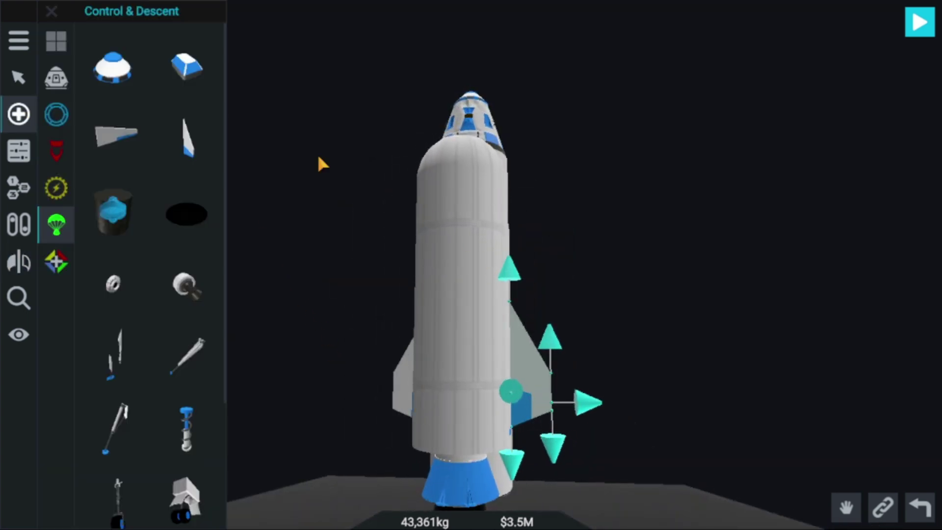
left_click_drag(358, 243, 449, 411)
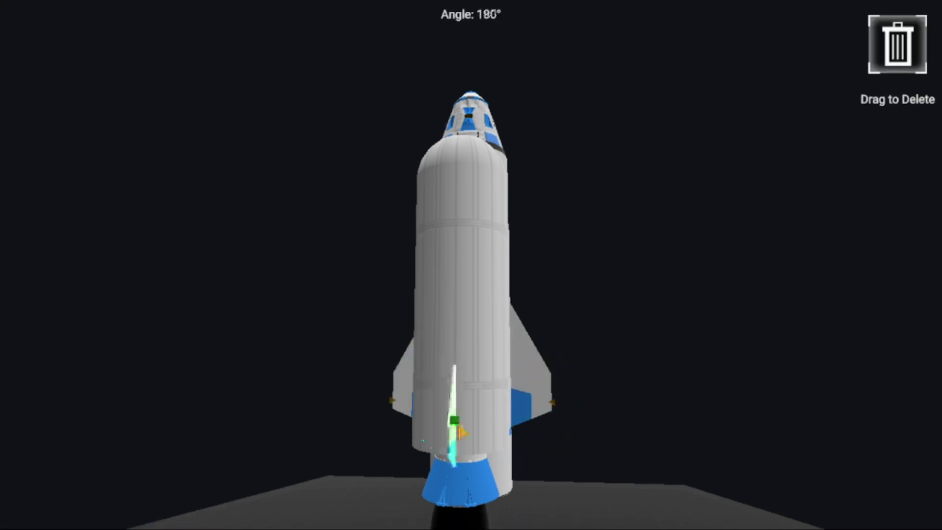
left_click_drag(460, 405, 461, 404)
left_click_drag(693, 242, 329, 282)
Check the side-tank fin's symmetry, the activation groups and the staging, expanding Stage 1 to inspect its engines
left_click(18, 151)
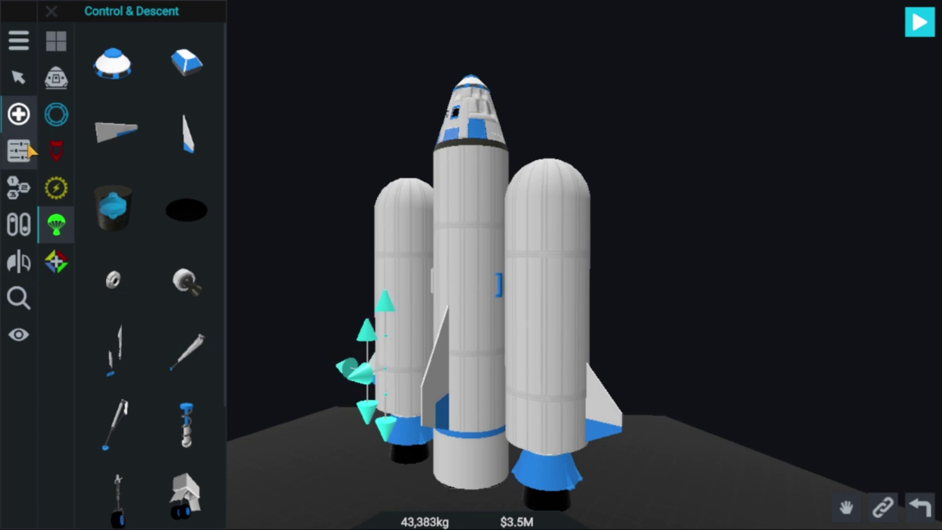
left_click(18, 258)
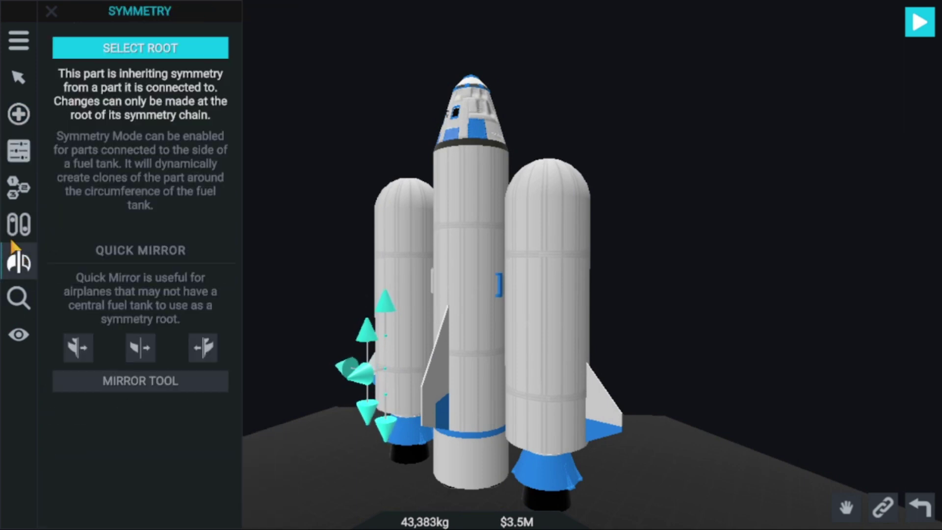
left_click(19, 224)
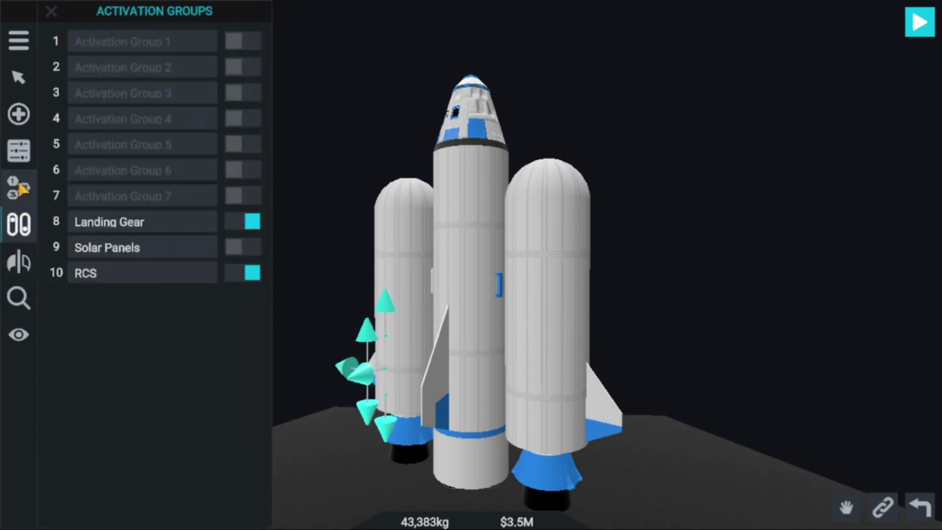
left_click(18, 188)
left_click(101, 152)
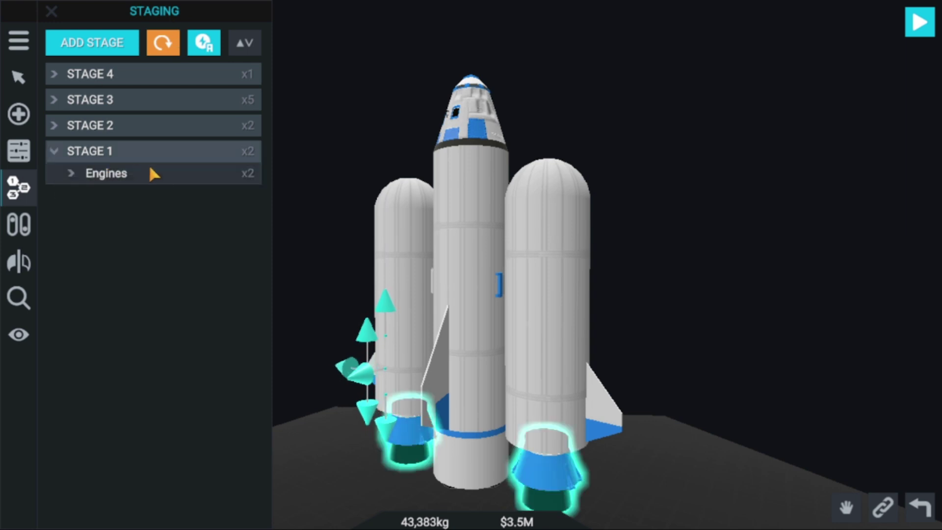
left_click_drag(325, 155, 369, 19)
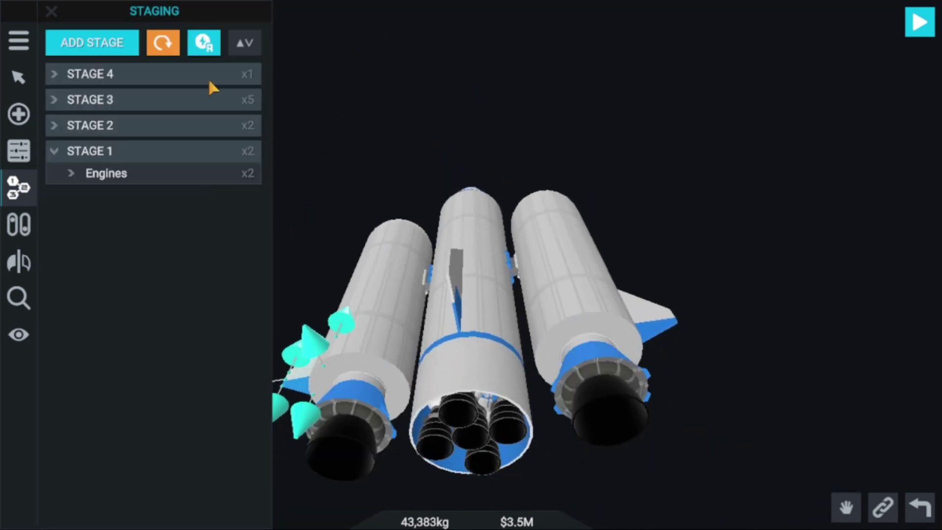
Merge the core engines into the stage with the side-booster interstages and delete the emptied stage
left_click(120, 153)
left_click(122, 129)
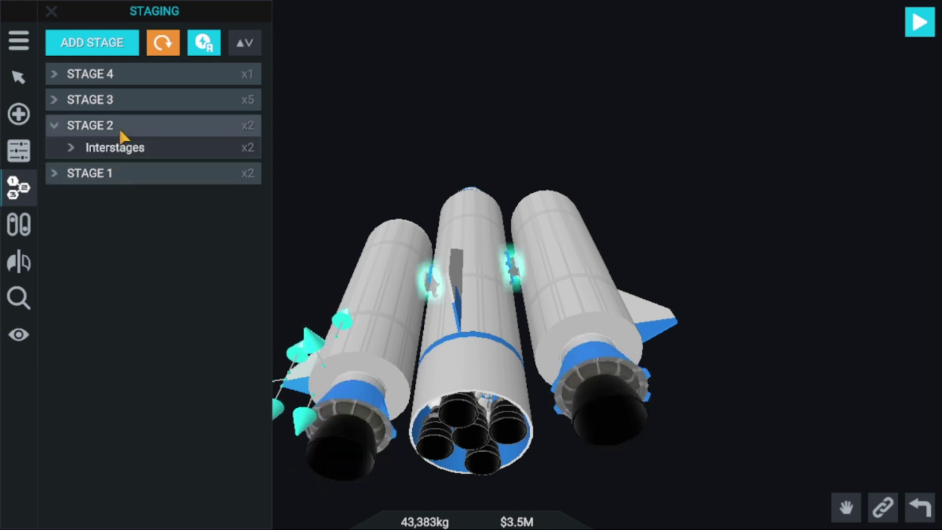
left_click_drag(352, 122, 342, 158)
left_click(198, 127)
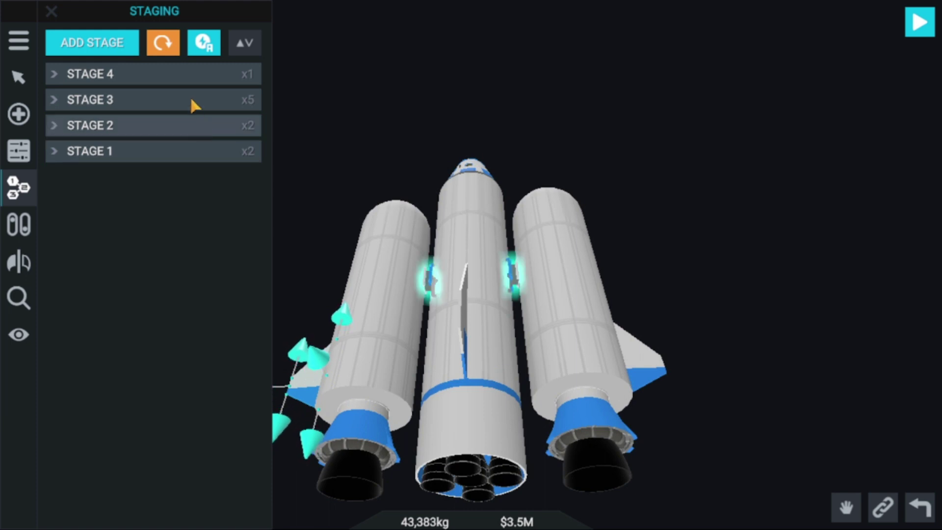
left_click(191, 101)
left_click_drag(178, 128, 210, 152)
left_click(245, 100)
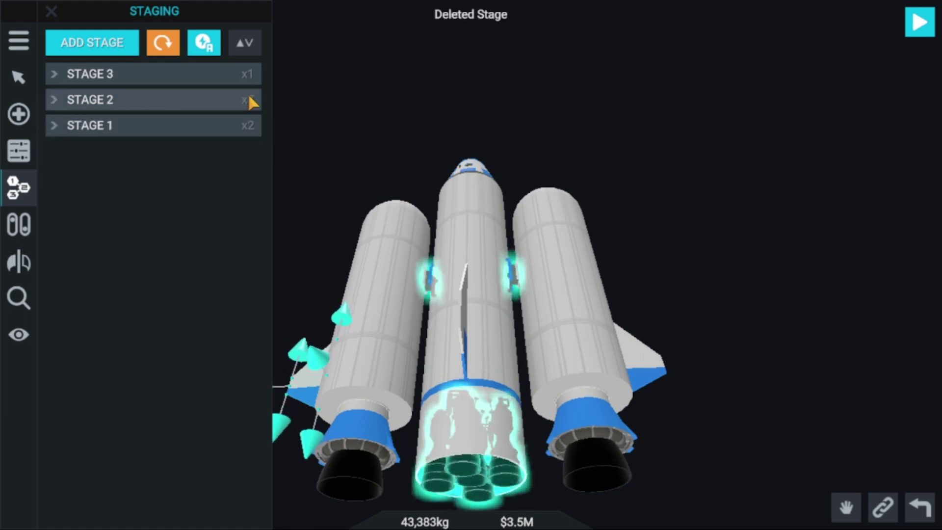
left_click(231, 78)
Detach the core tank with its side boosters from the crew capsule and move it down, leaving a gap
left_click_drag(571, 66, 531, 225)
left_click(531, 224)
left_click_drag(478, 184, 449, 245)
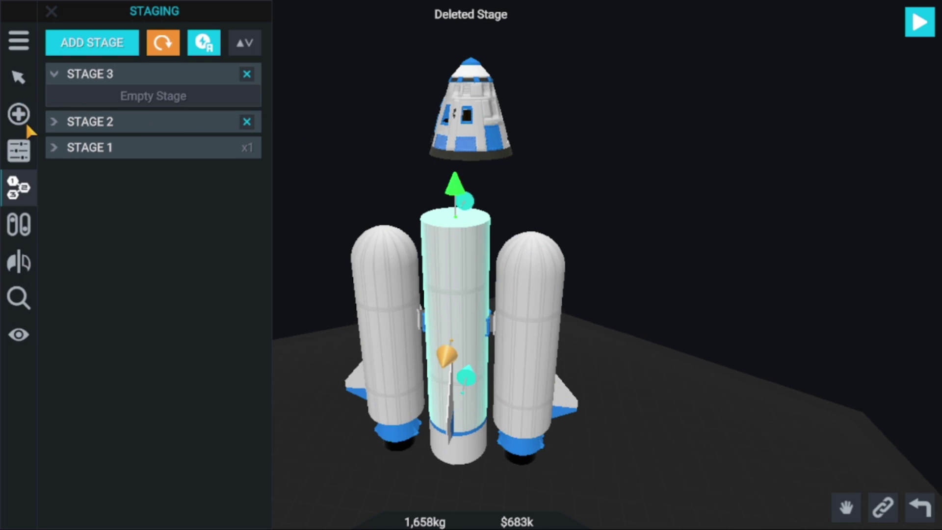
Attach an Interstage from the structural parts beneath the crew capsule and set its length to 0.20 m
left_click(22, 120)
left_click(55, 77)
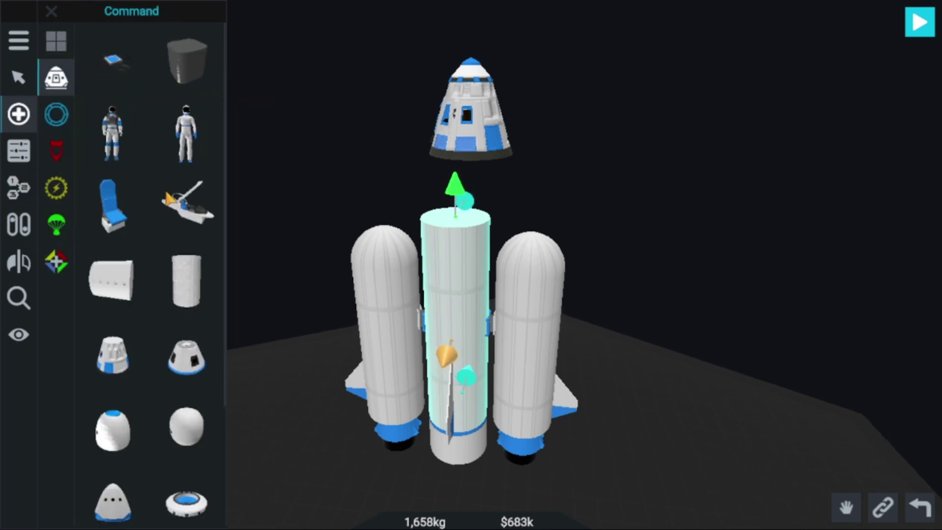
left_click(66, 117)
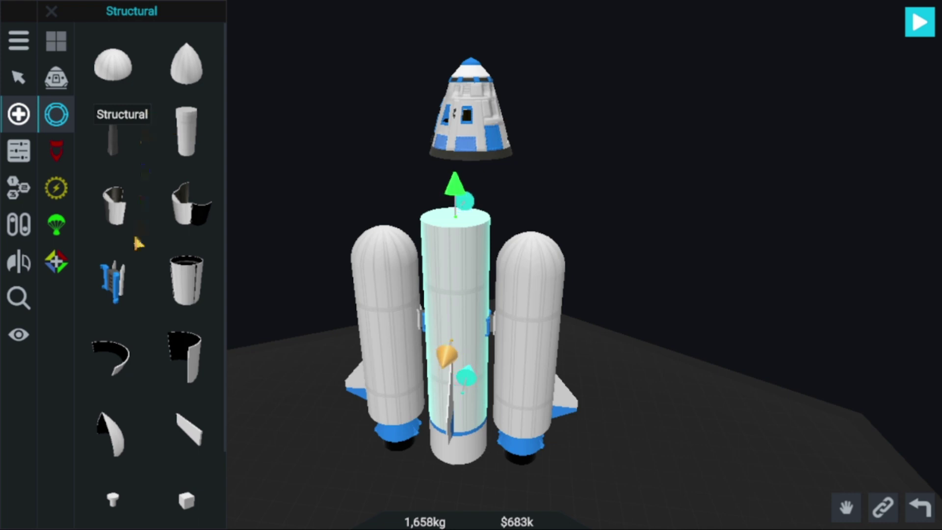
left_click_drag(191, 294, 466, 127)
left_click_drag(452, 81, 461, 183)
left_click_drag(490, 147, 480, 174)
left_click_drag(578, 173, 592, 36)
left_click_drag(626, 162, 511, 231)
left_click_drag(428, 176, 379, 158)
left_click_drag(403, 244, 466, 309)
Widen the interstage to a radius of 1.30 m and set the capsule's pod radius to 130% (1.30 m)
left_click(416, 203)
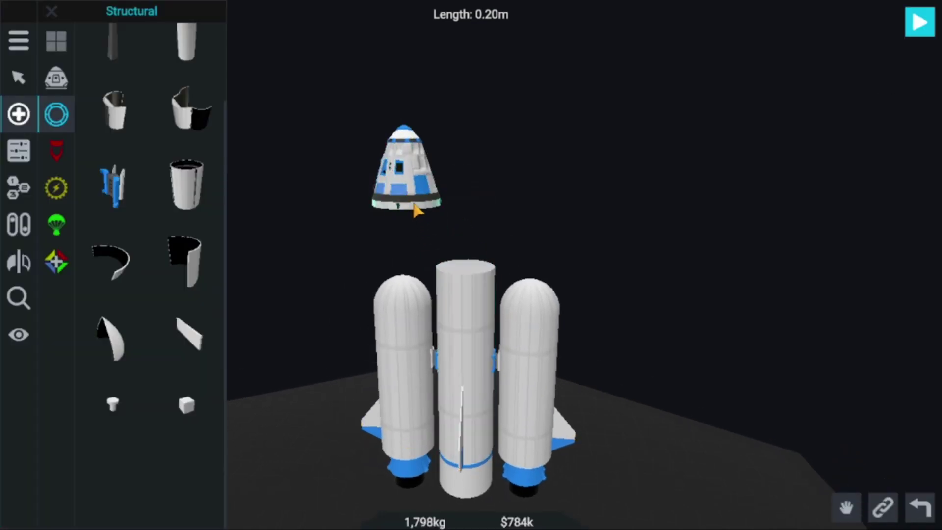
left_click_drag(495, 196, 458, 198)
left_click_drag(393, 202, 380, 194)
left_click(429, 165)
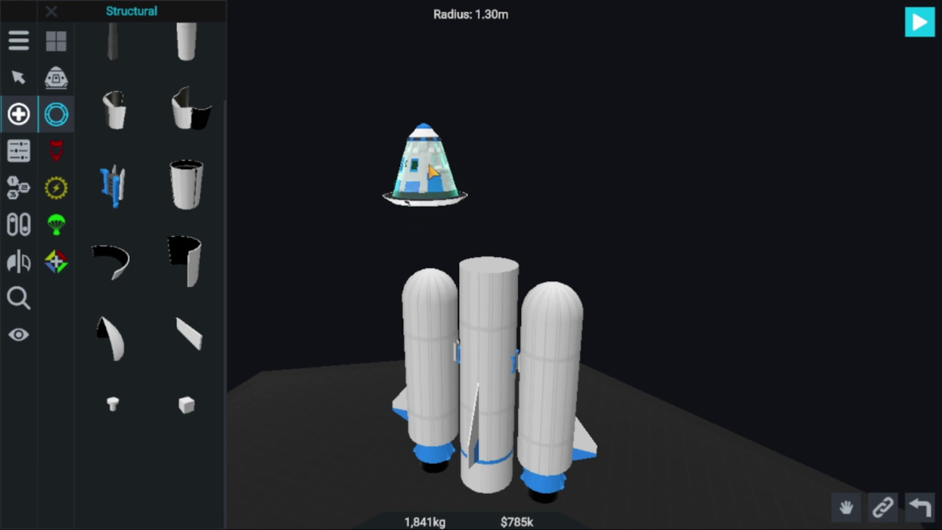
left_click(18, 151)
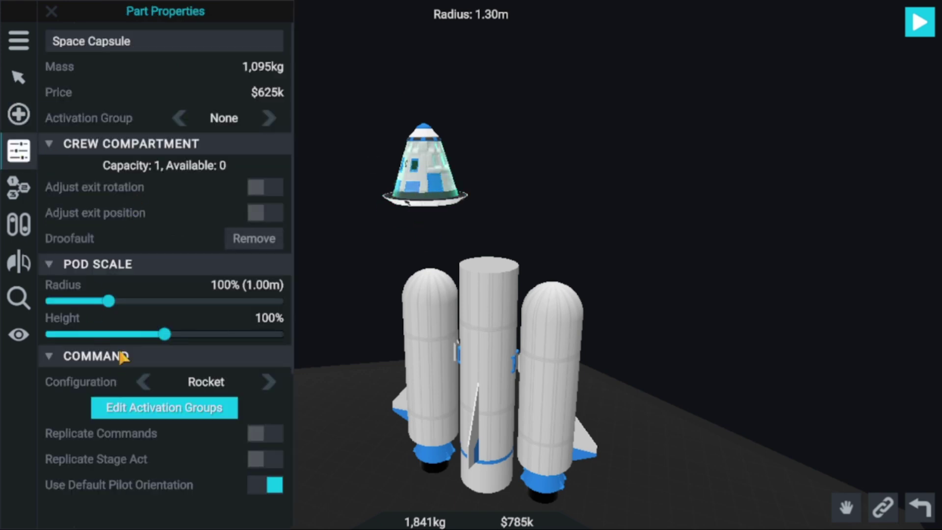
left_click_drag(111, 301, 142, 303)
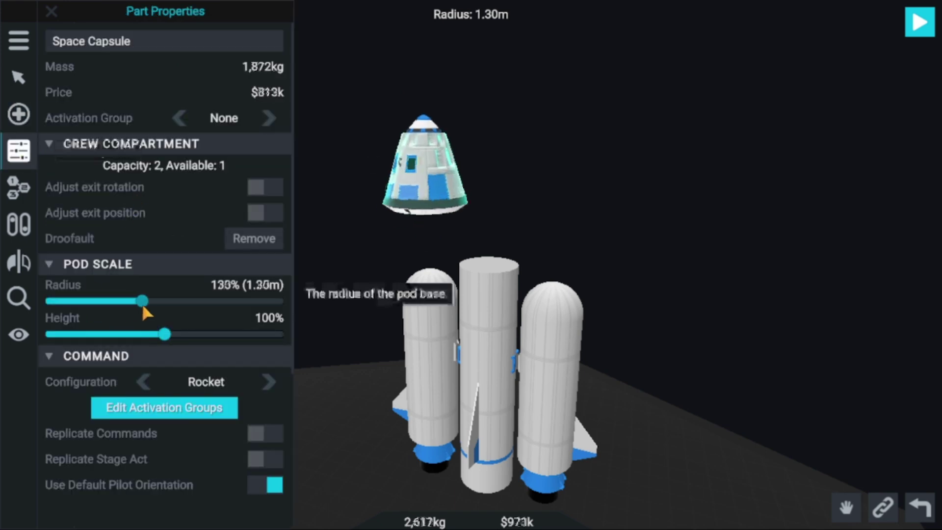
Lengthen the interstage under the capsule to 0.60 m and move the core tank assembly into line beneath it
left_click(433, 217)
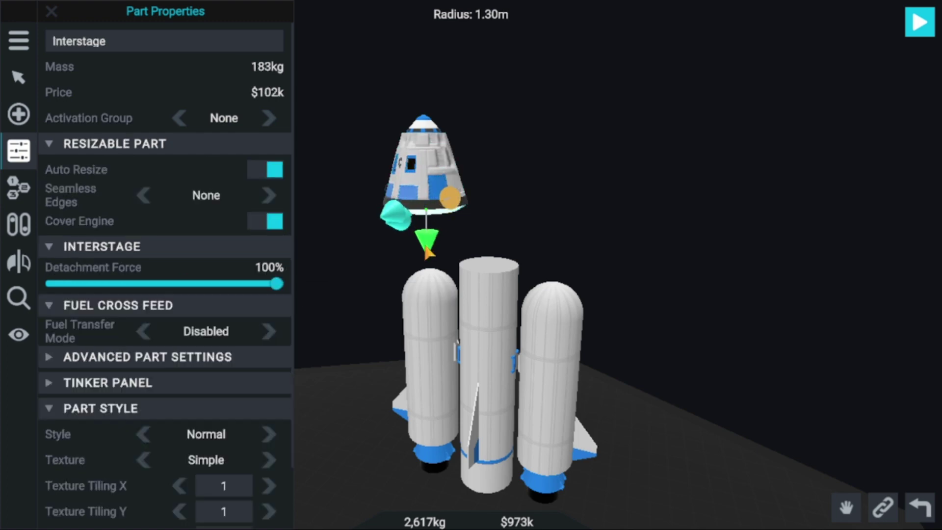
left_click_drag(427, 252, 430, 263)
left_click(504, 321)
left_click_drag(504, 321, 442, 281)
left_click_drag(629, 128, 646, 176)
left_click_drag(444, 267, 442, 316)
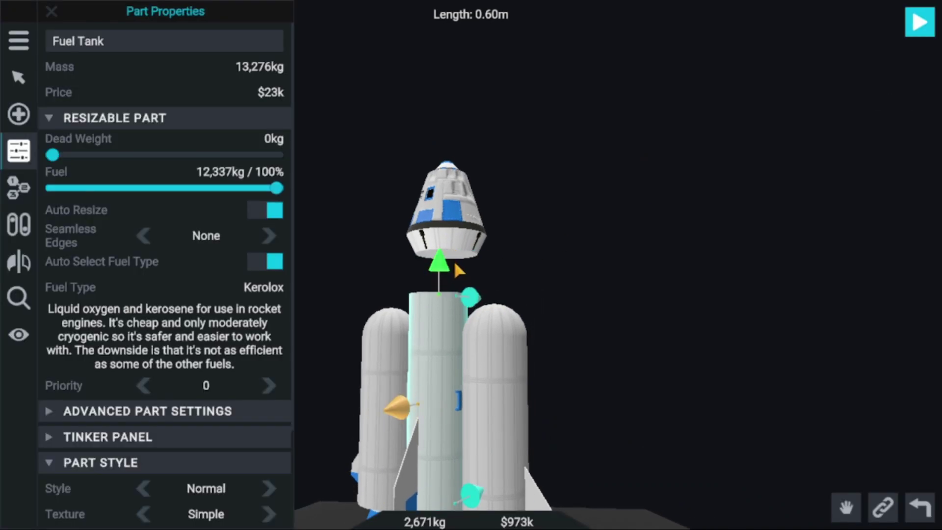
left_click(468, 259)
left_click_drag(477, 250, 449, 294)
left_click(449, 323)
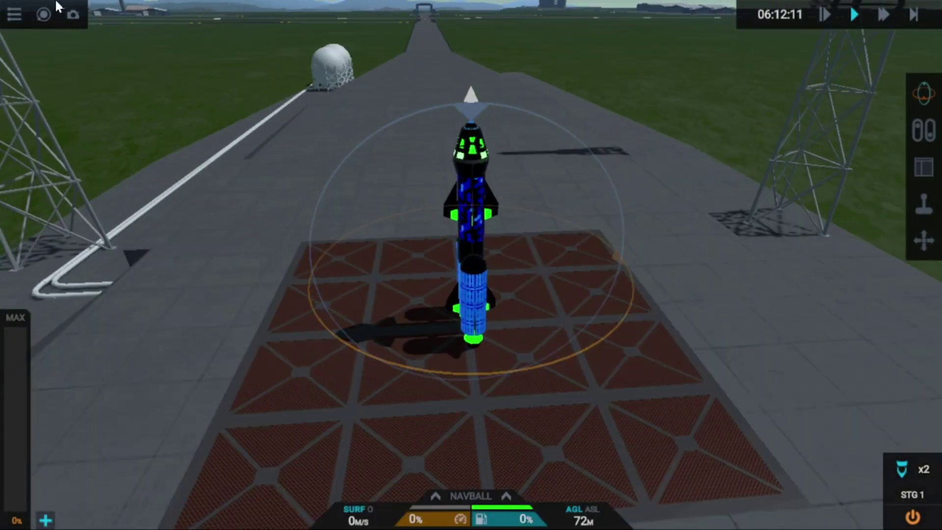
left_click_drag(168, 139, 236, 60)
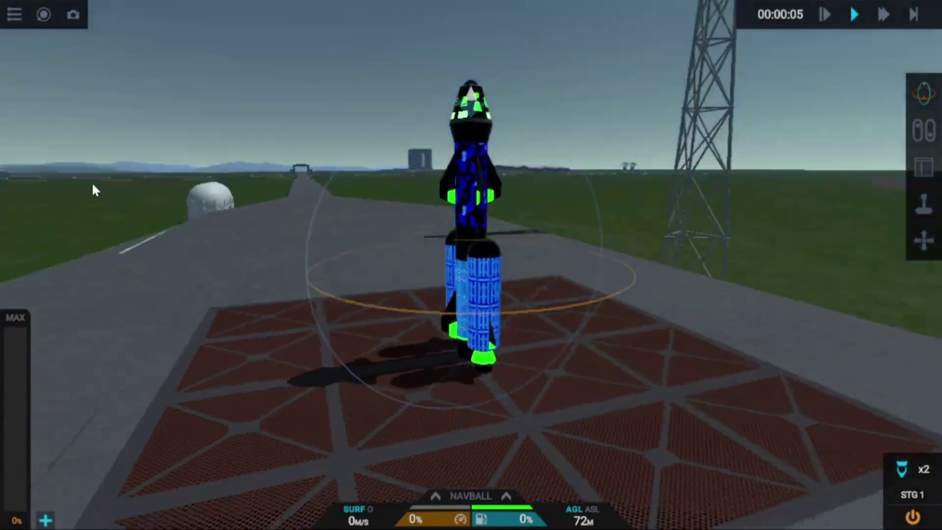